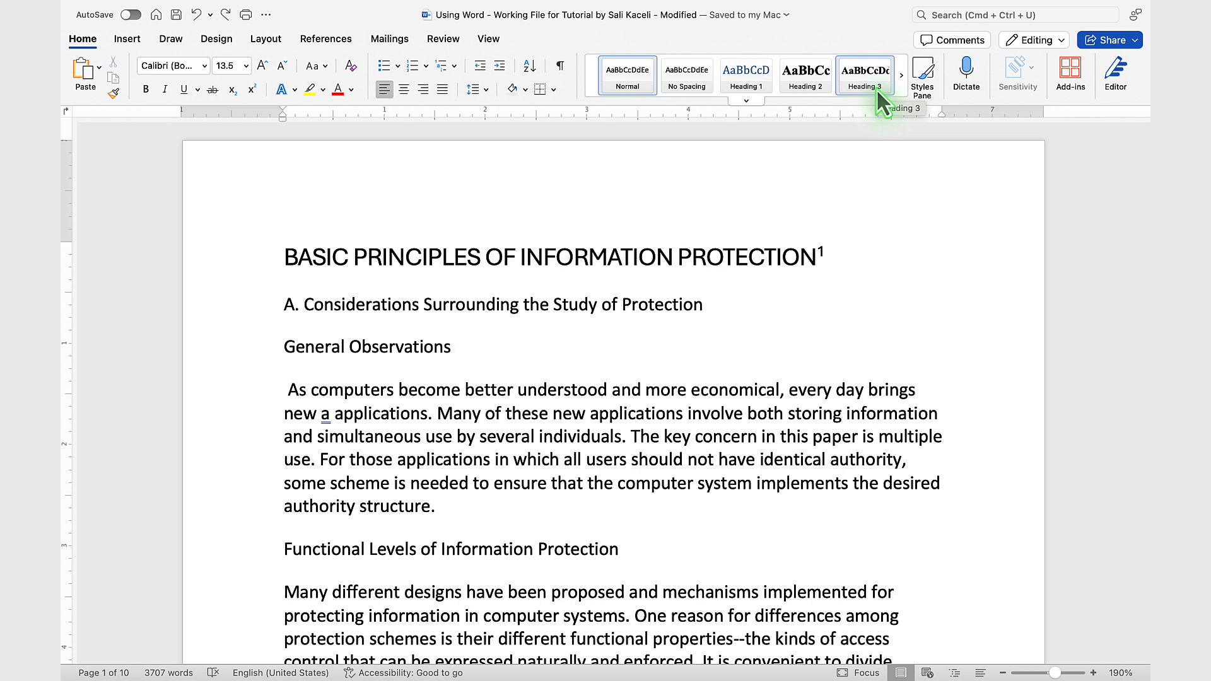
Step: Show the Styles pane and apply the Title style to the main heading "BASIC PRINCIPLES OF INFORMATION PROTECTION"
left_click(924, 71)
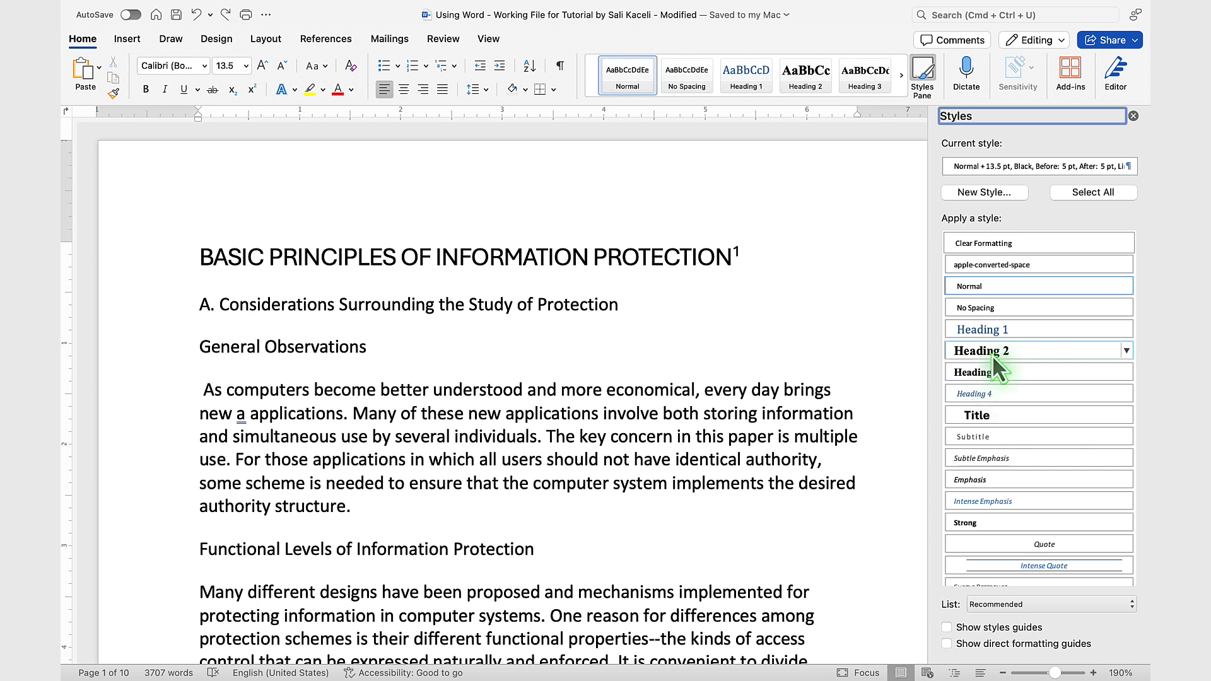
left_click(1000, 416)
key("super+z")
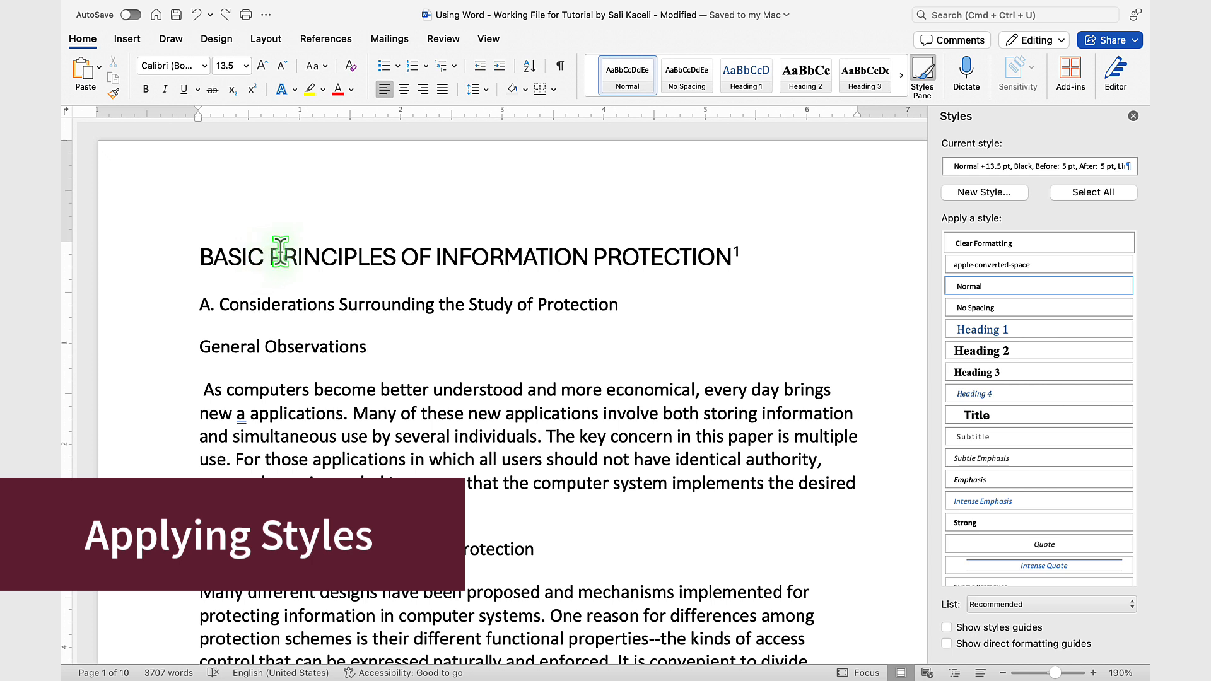
left_click(178, 259)
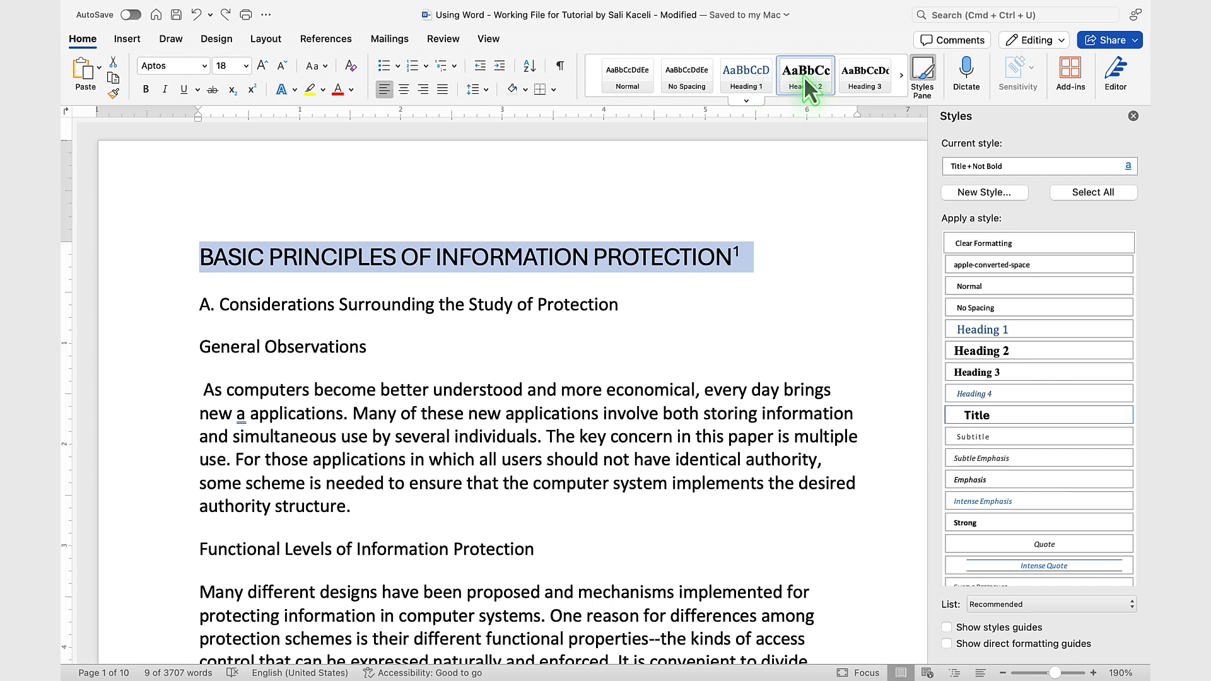
left_click(901, 76)
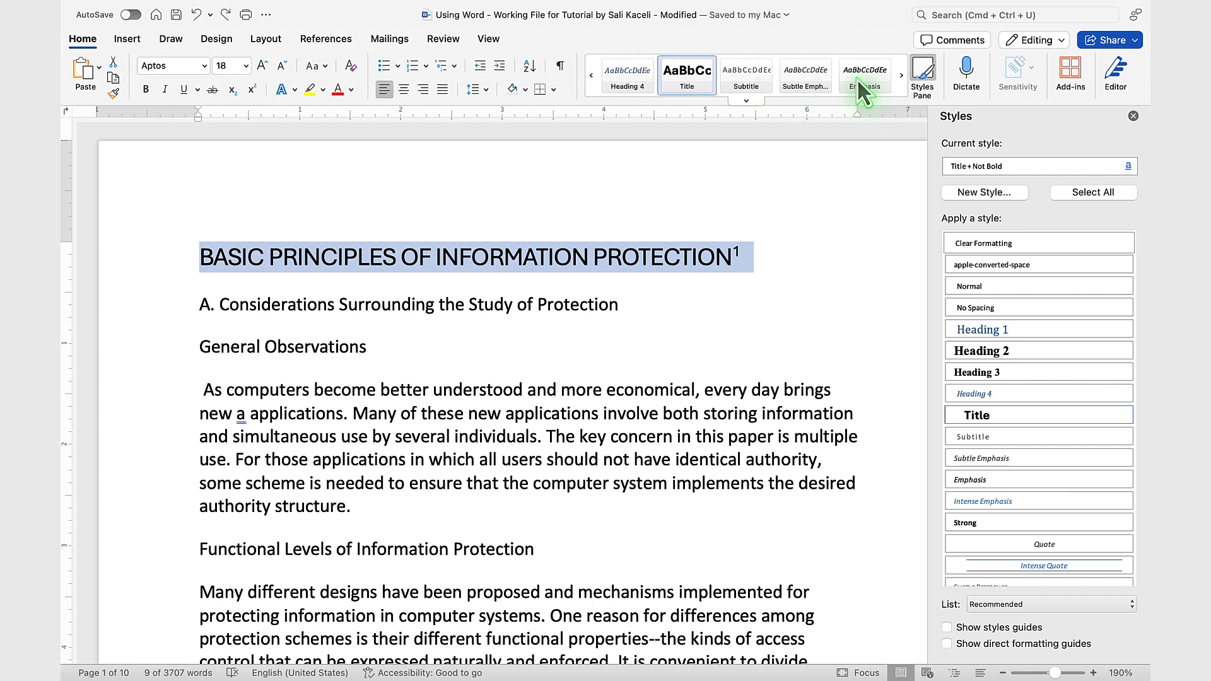
left_click(680, 79)
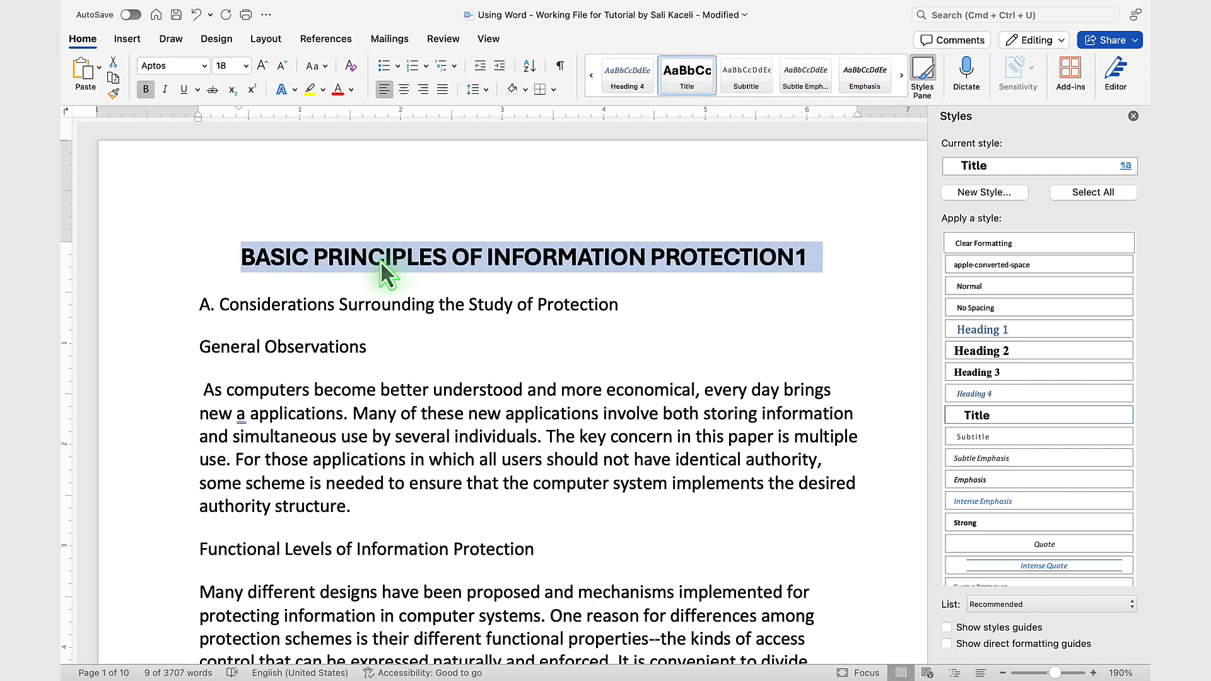
Step: Apply the Heading 1 style to the line "A. Considerations Surrounding the Study of Protection"
left_click(402, 304)
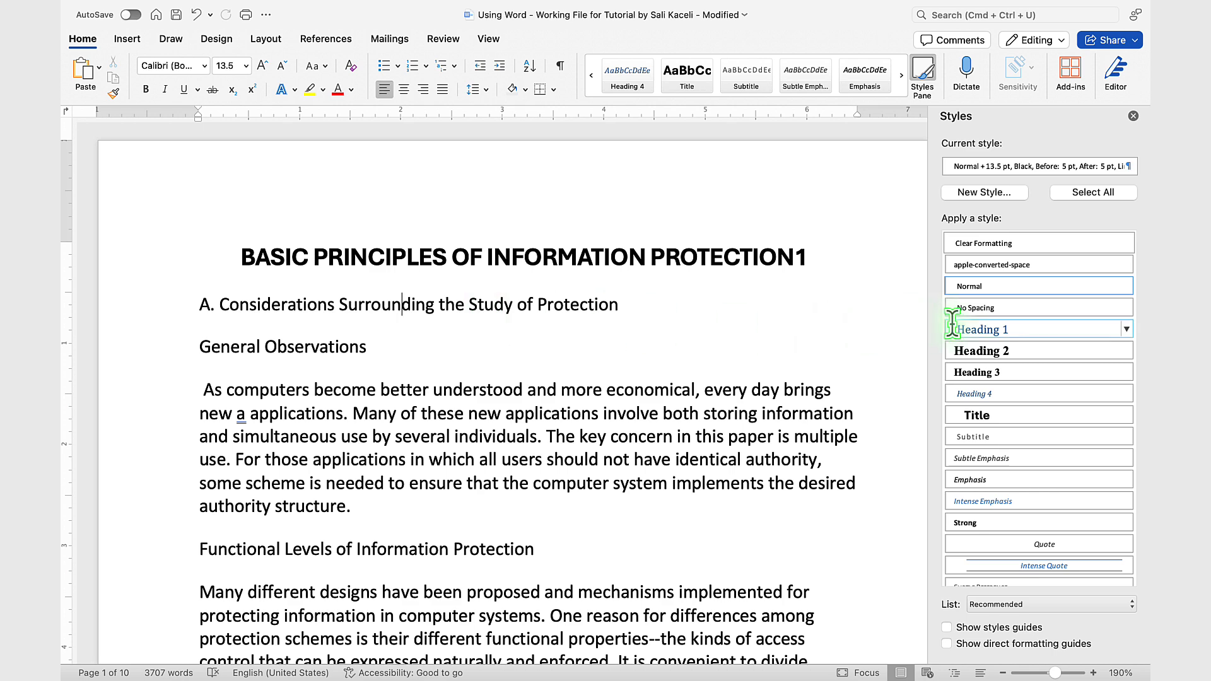
left_click(925, 74)
left_click(926, 74)
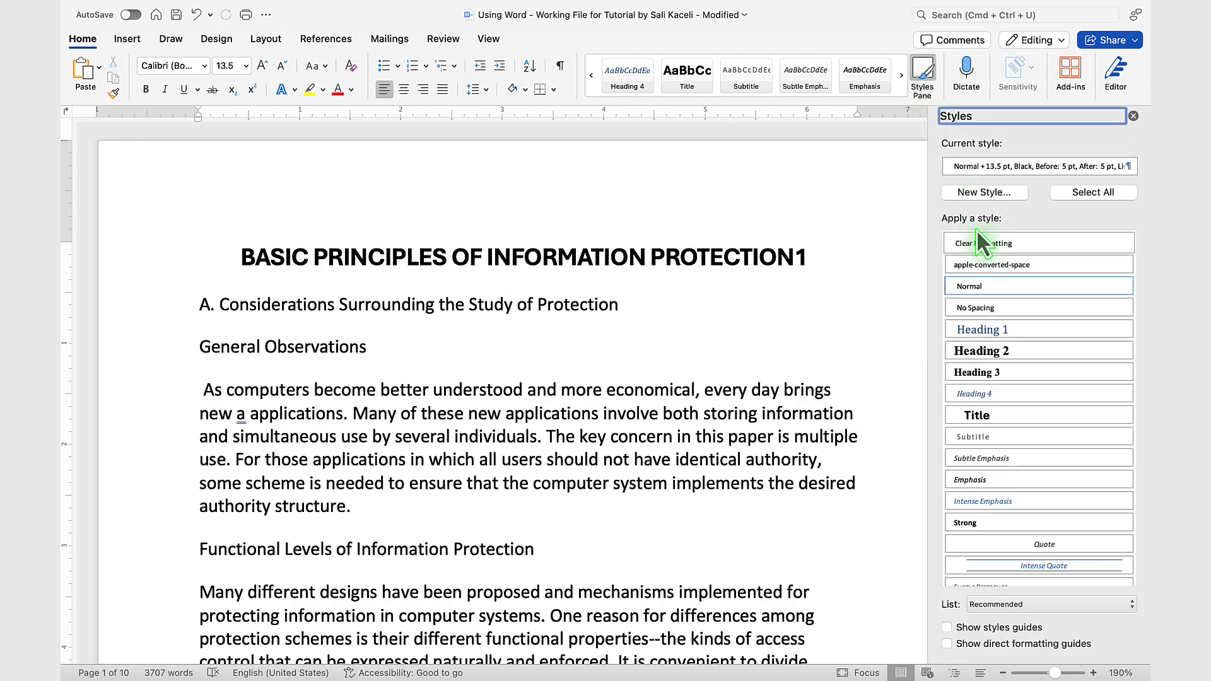
left_click(183, 306)
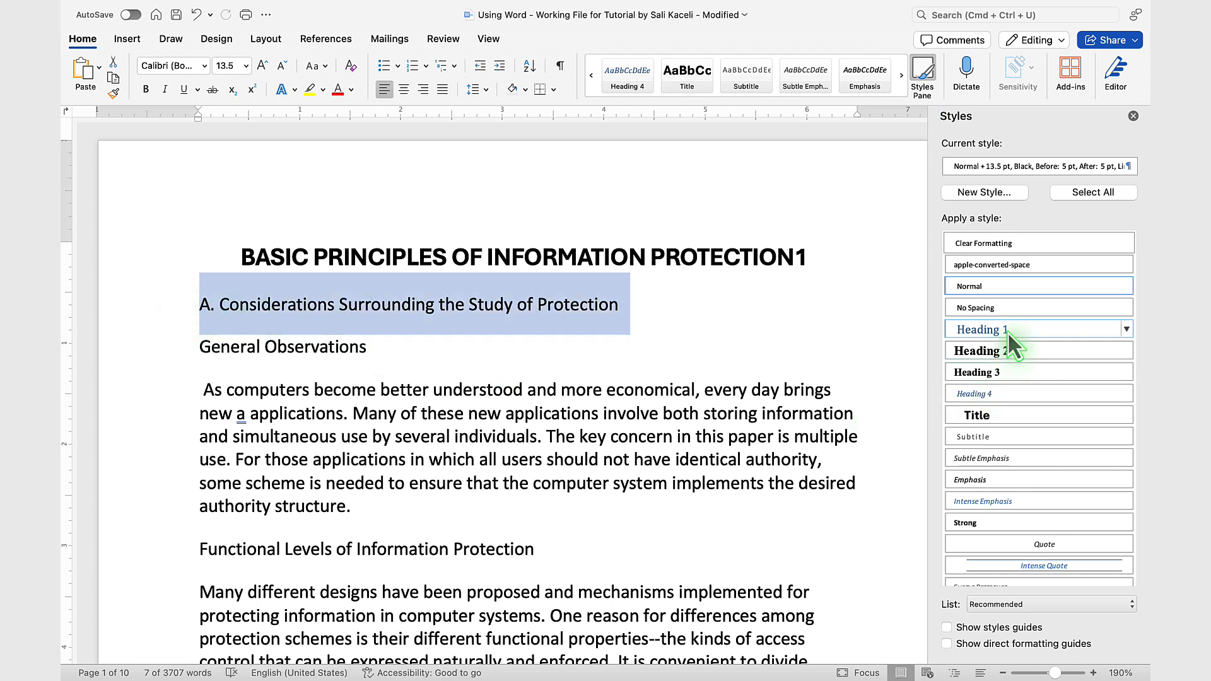
left_click(1007, 329)
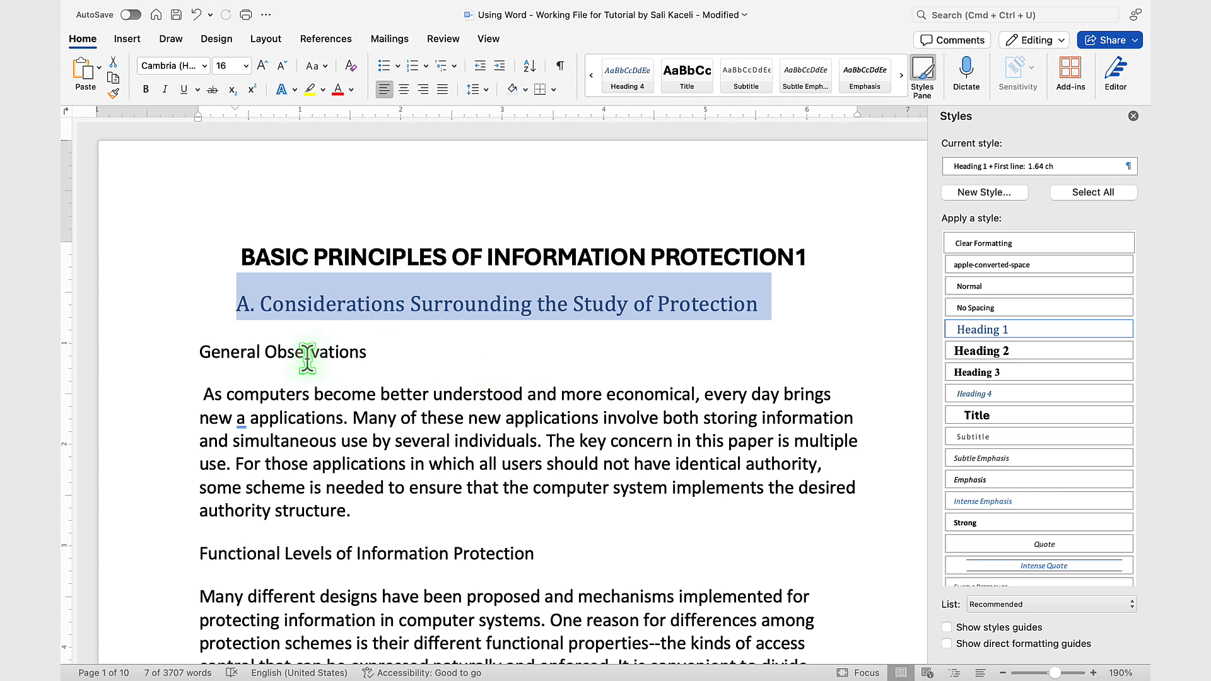
Step: Apply the Heading 2 style to the lines "General Observations" and "Functional Levels of Information Protection"
left_click(183, 359)
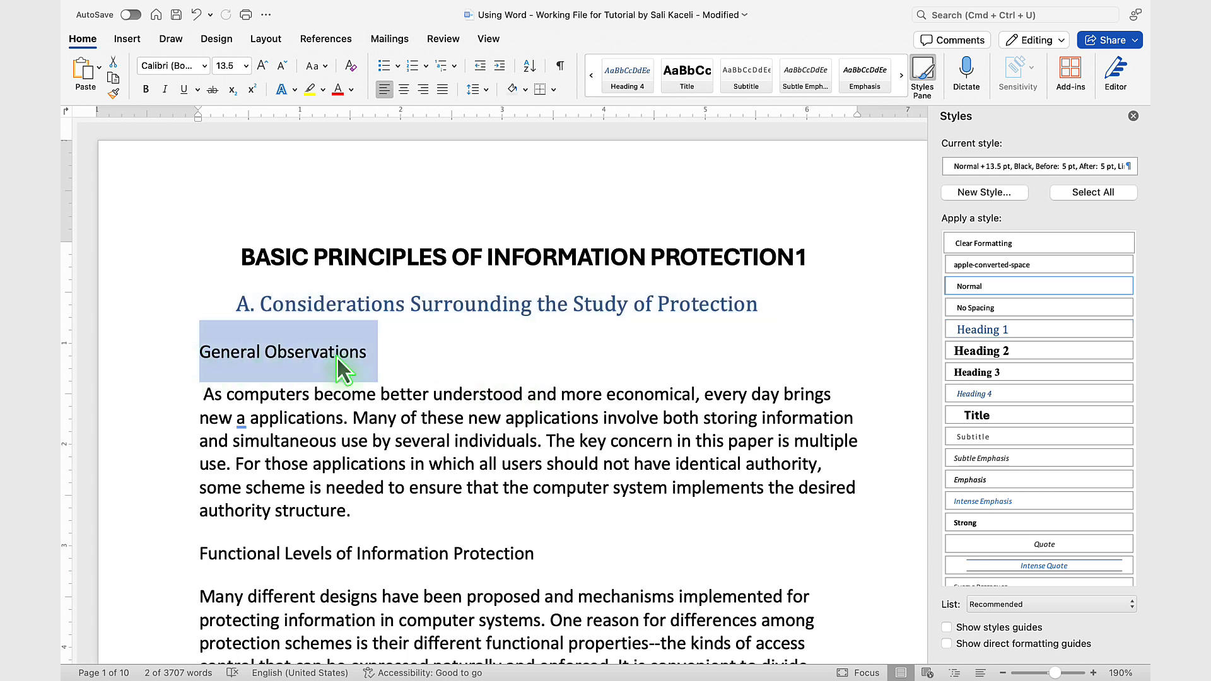
left_click(982, 353)
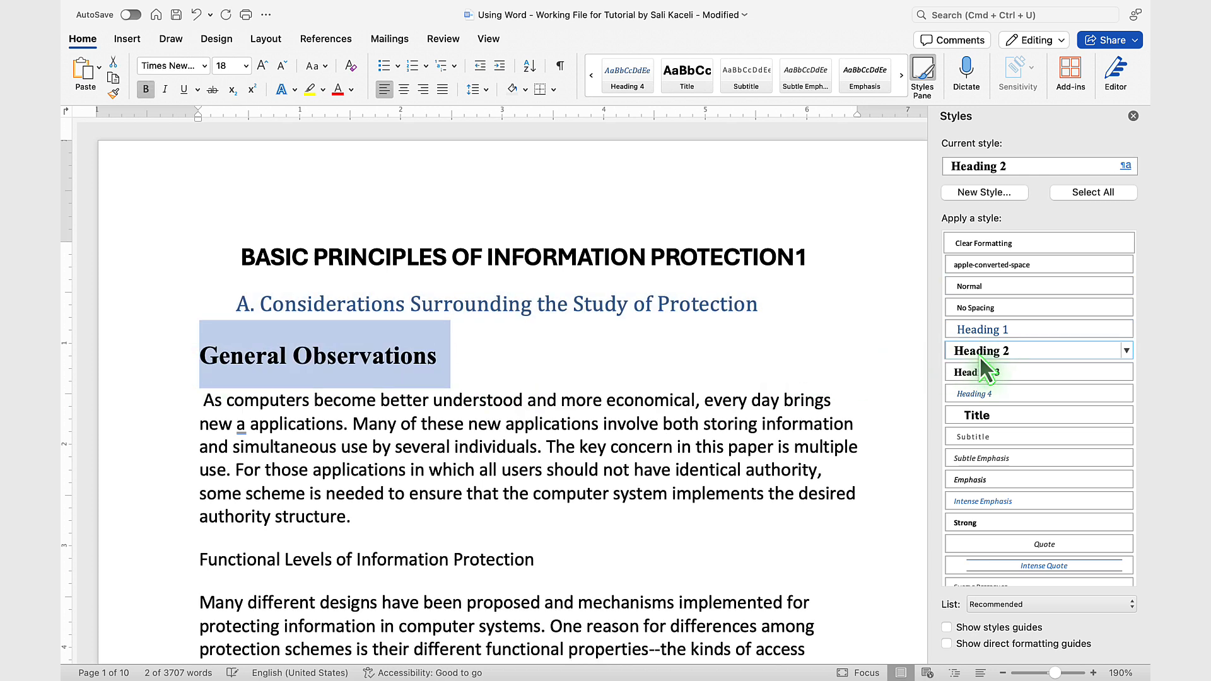
left_click(172, 563)
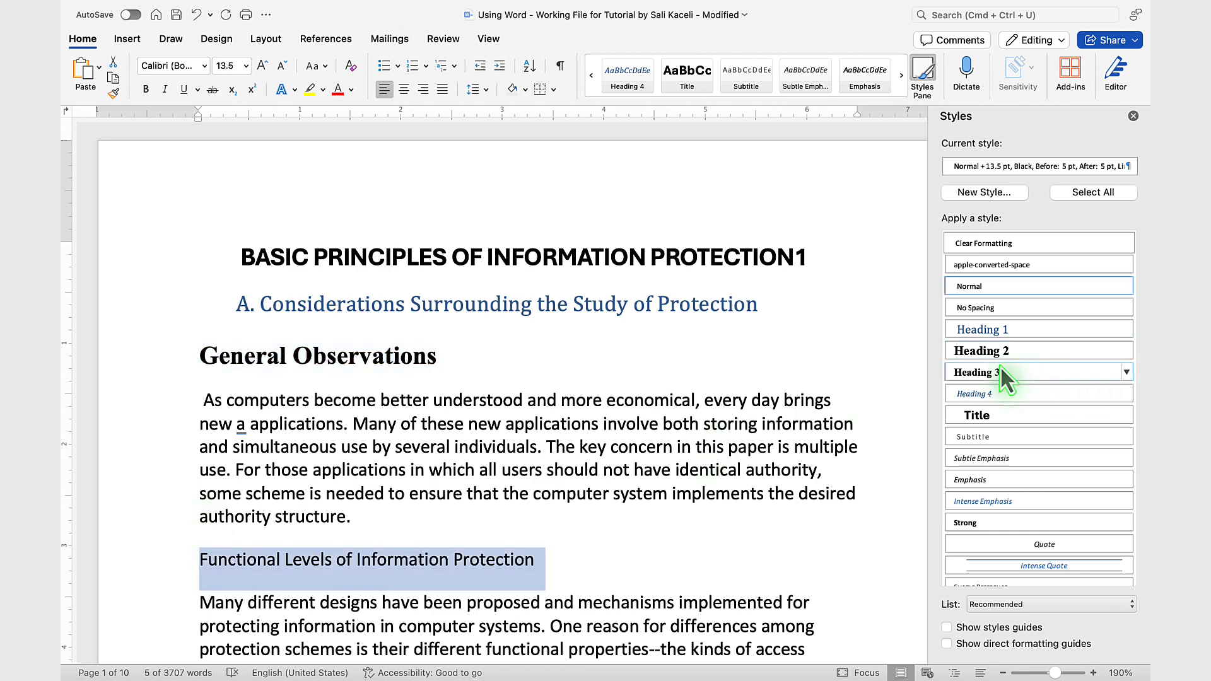
left_click(997, 352)
Step: Apply the Heading 1 style to the line "Design Principles:"
scroll(505, 379, "down", 5)
left_click(172, 372)
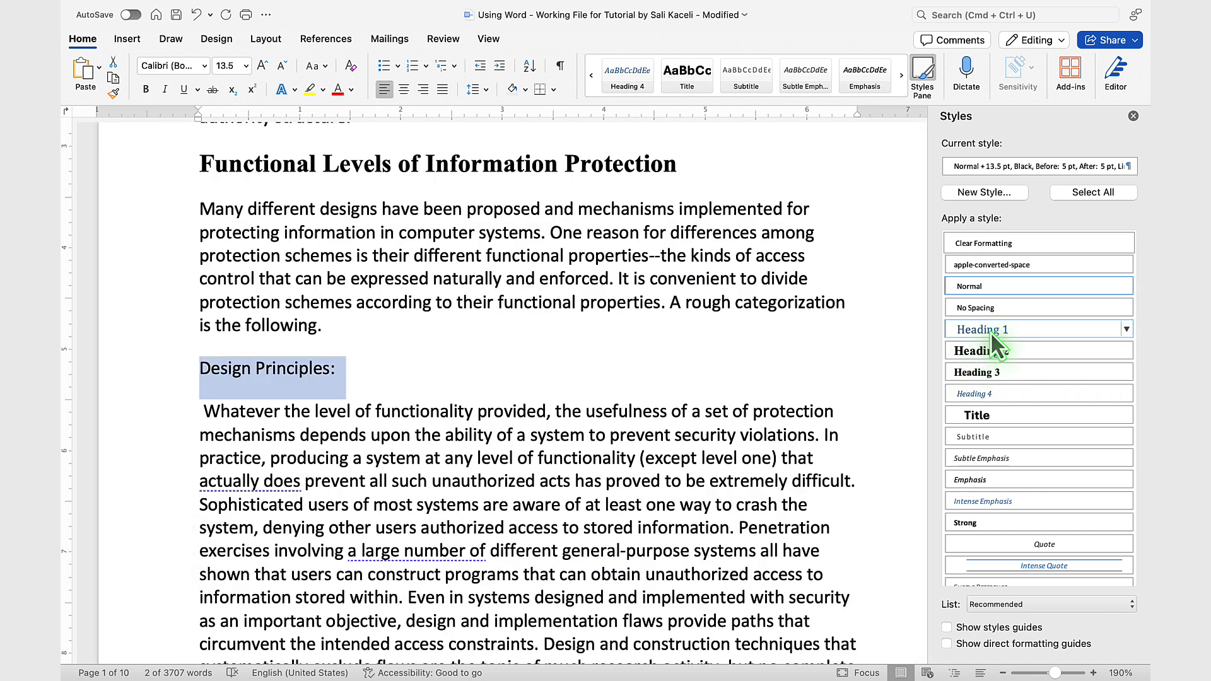
left_click(992, 334)
Step: Apply the Heading 3 style to the "Open design" line on page 3
scroll(465, 413, "down", 3)
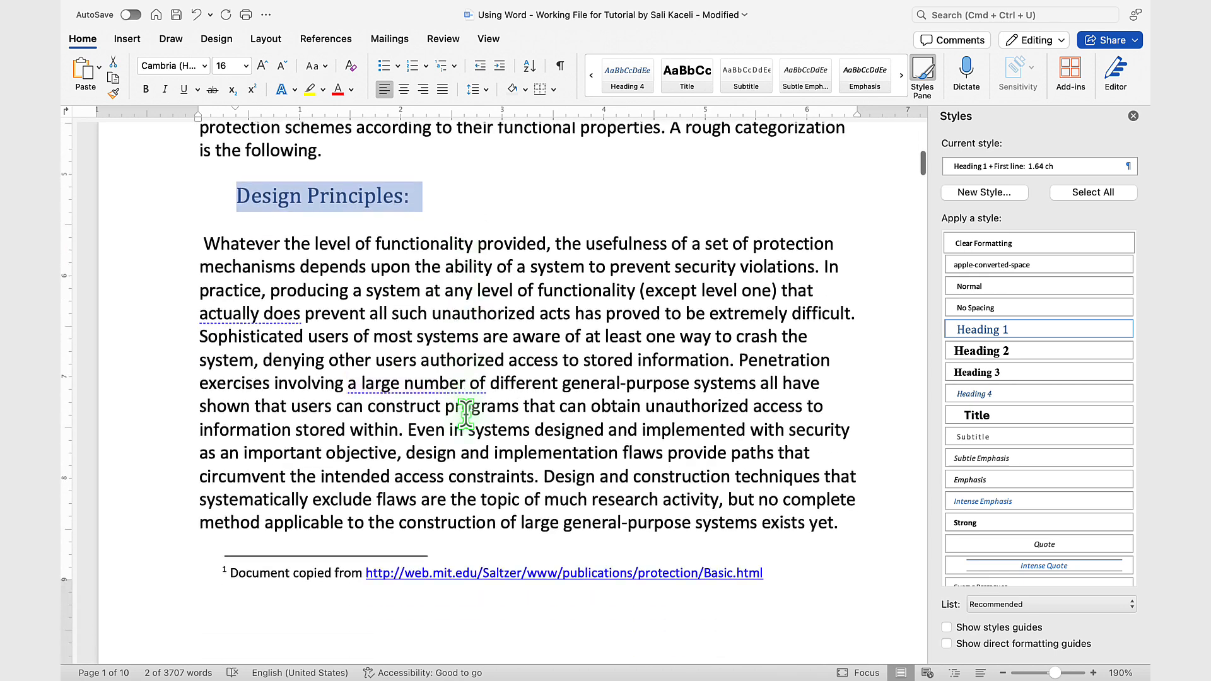
scroll(466, 413, "down", 3)
left_click(172, 217)
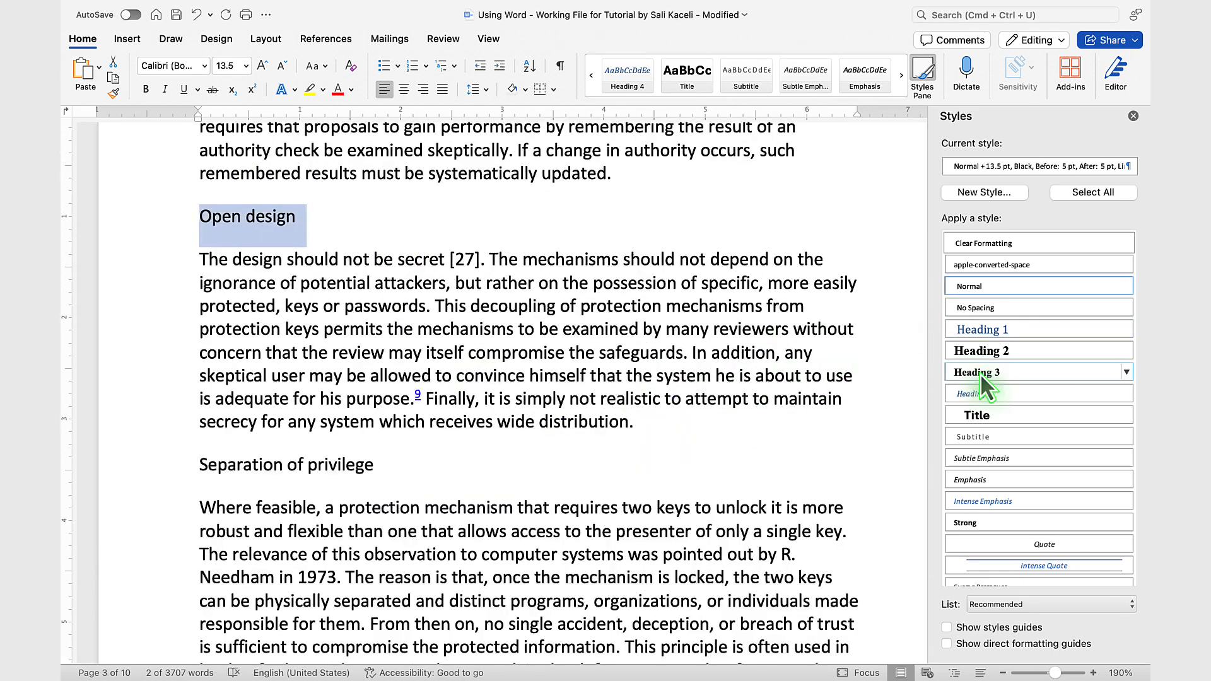
left_click(982, 373)
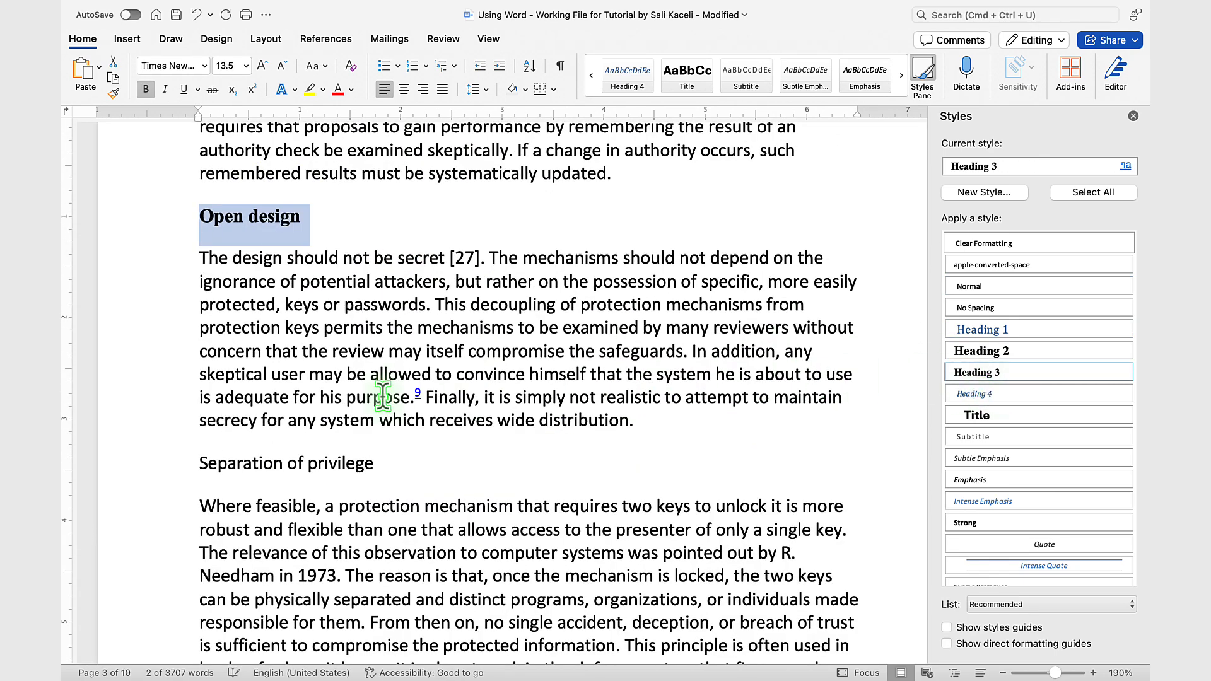
Step: Apply Heading 1 to the line "Separation of privilege" and Heading 2 to the line "Least common mechanism"
left_click(177, 464)
left_click(996, 333)
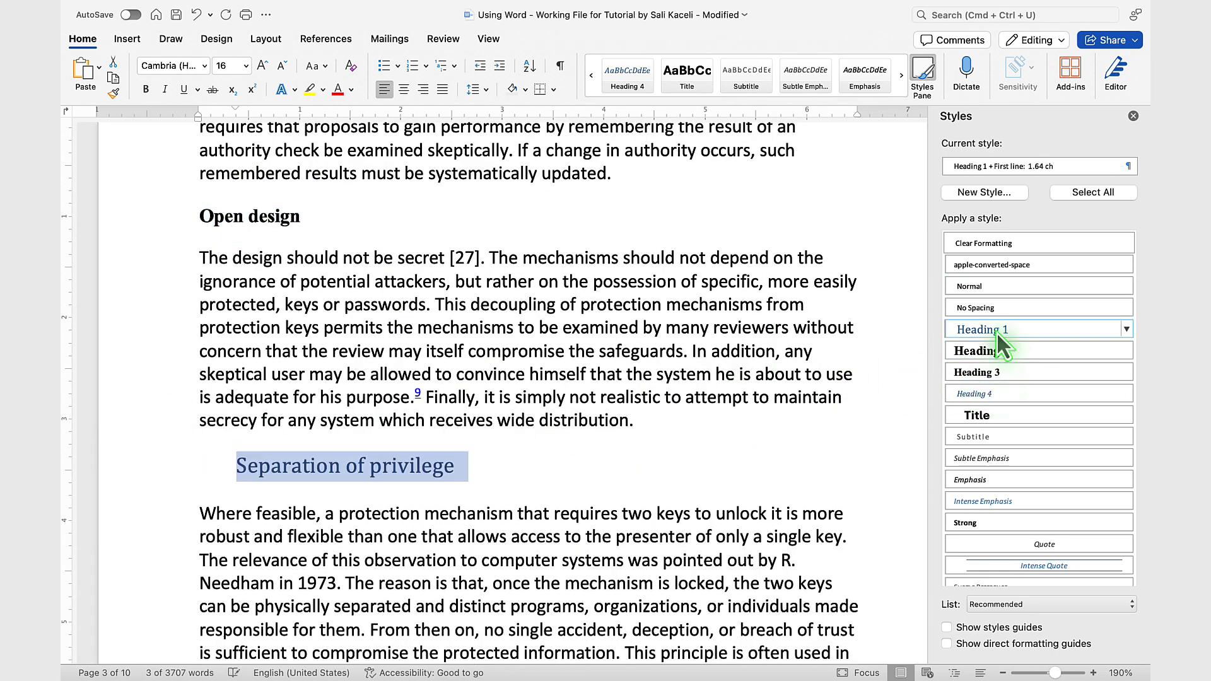
scroll(386, 486, "down", 8)
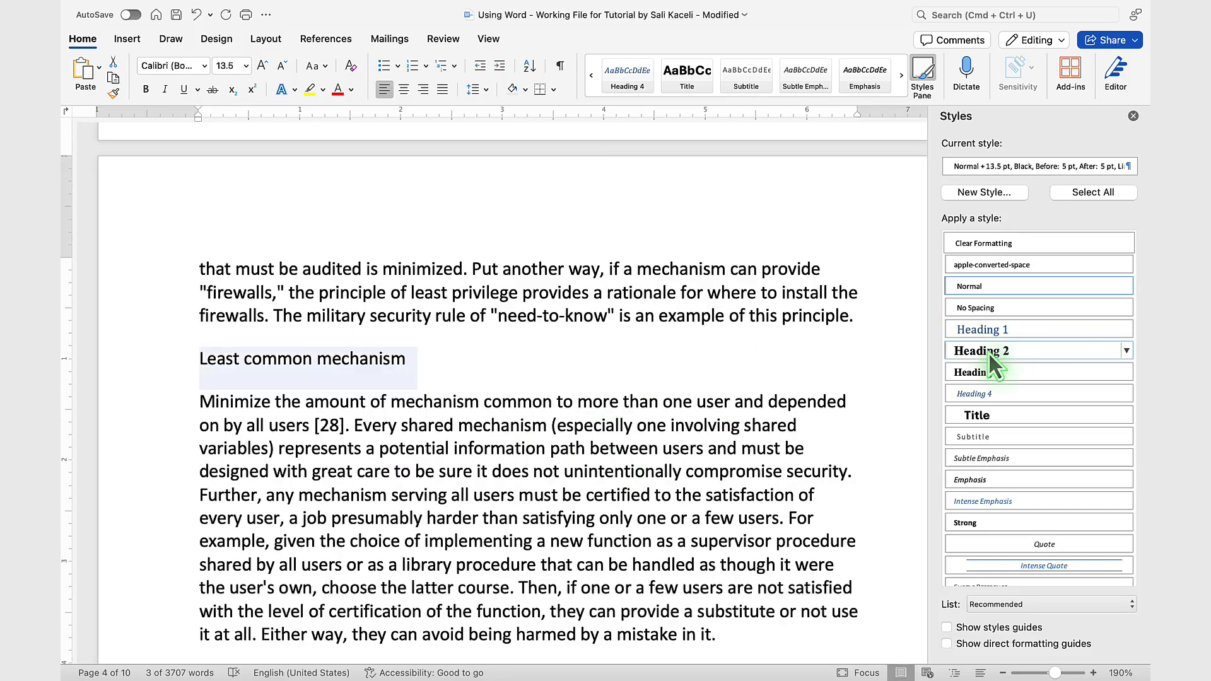
left_click(994, 365)
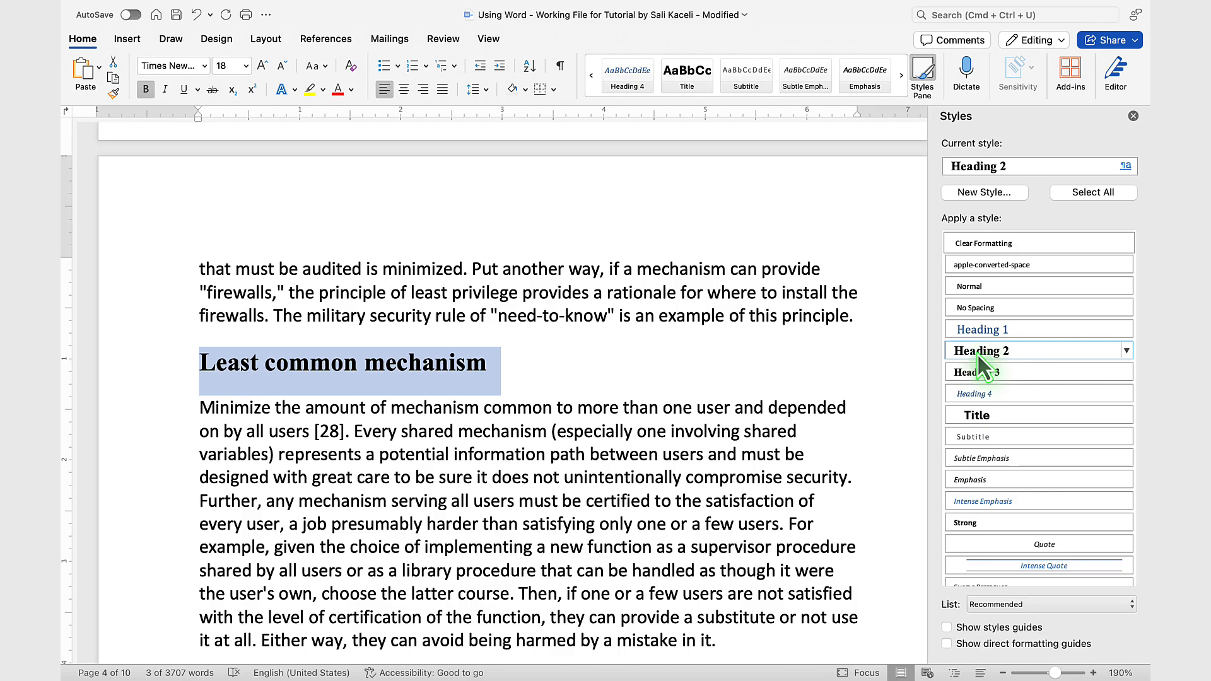
Step: Apply the Heading 1 style to the line "Summary of Considerations Surrounding Protection"
scroll(555, 454, "down", 10)
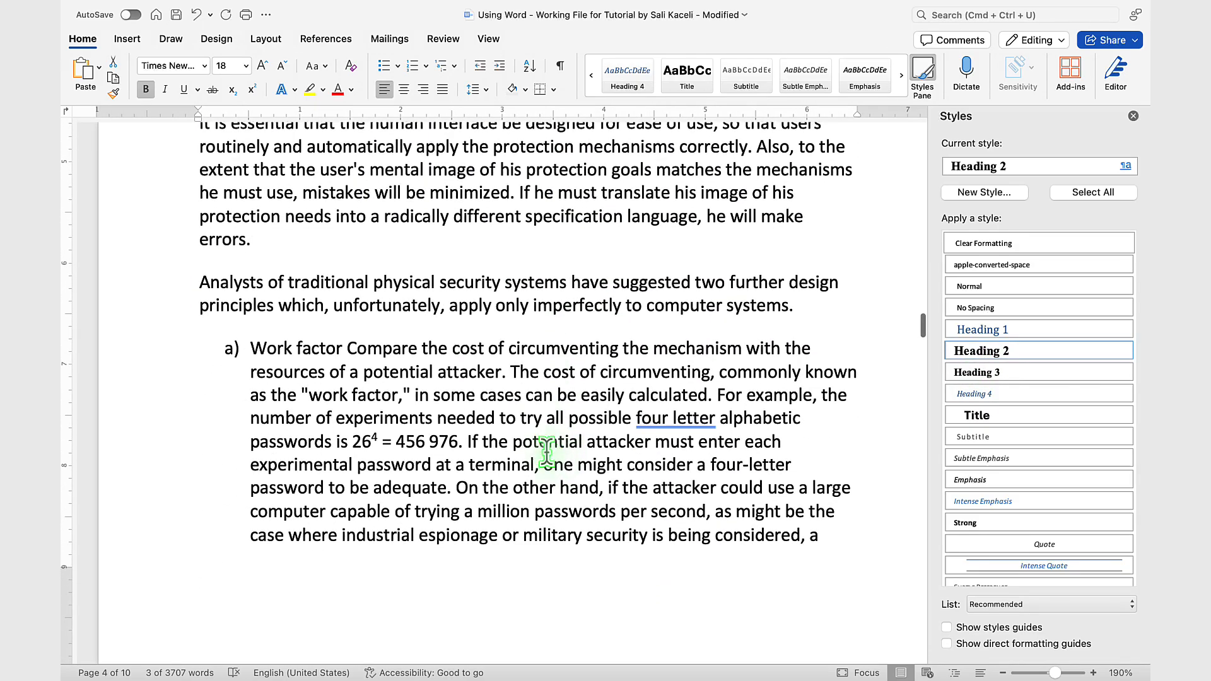
scroll(546, 452, "down", 15)
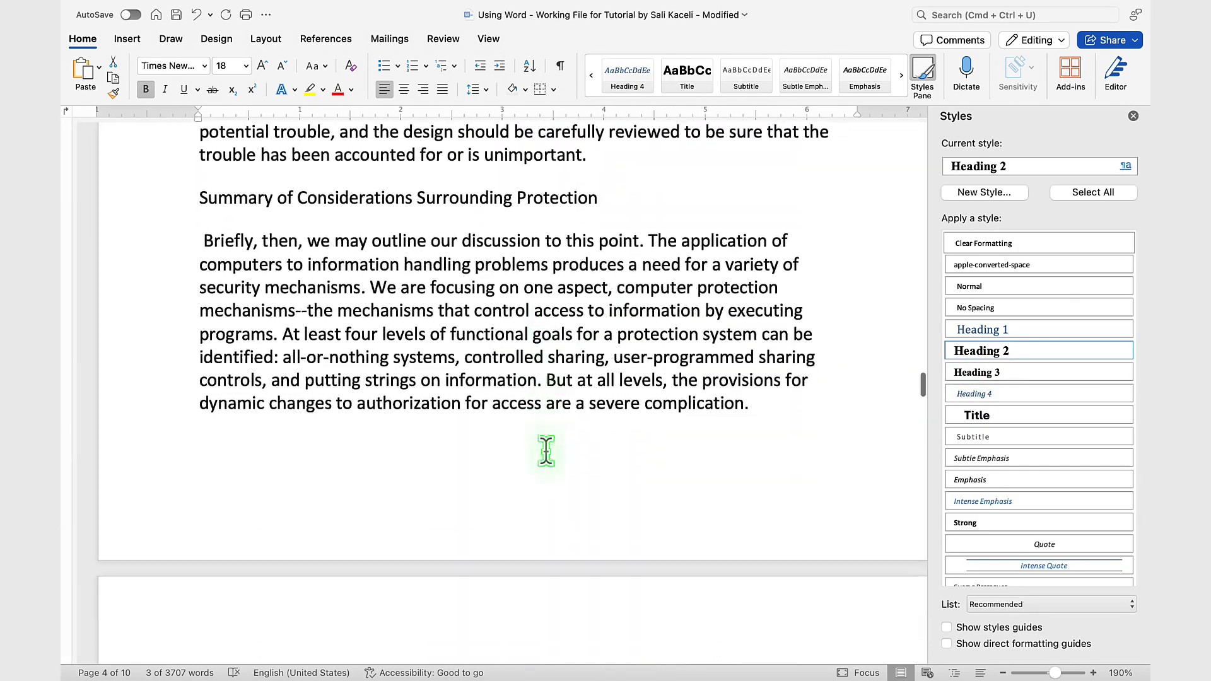
scroll(546, 452, "down", 2)
scroll(543, 454, "up", 4)
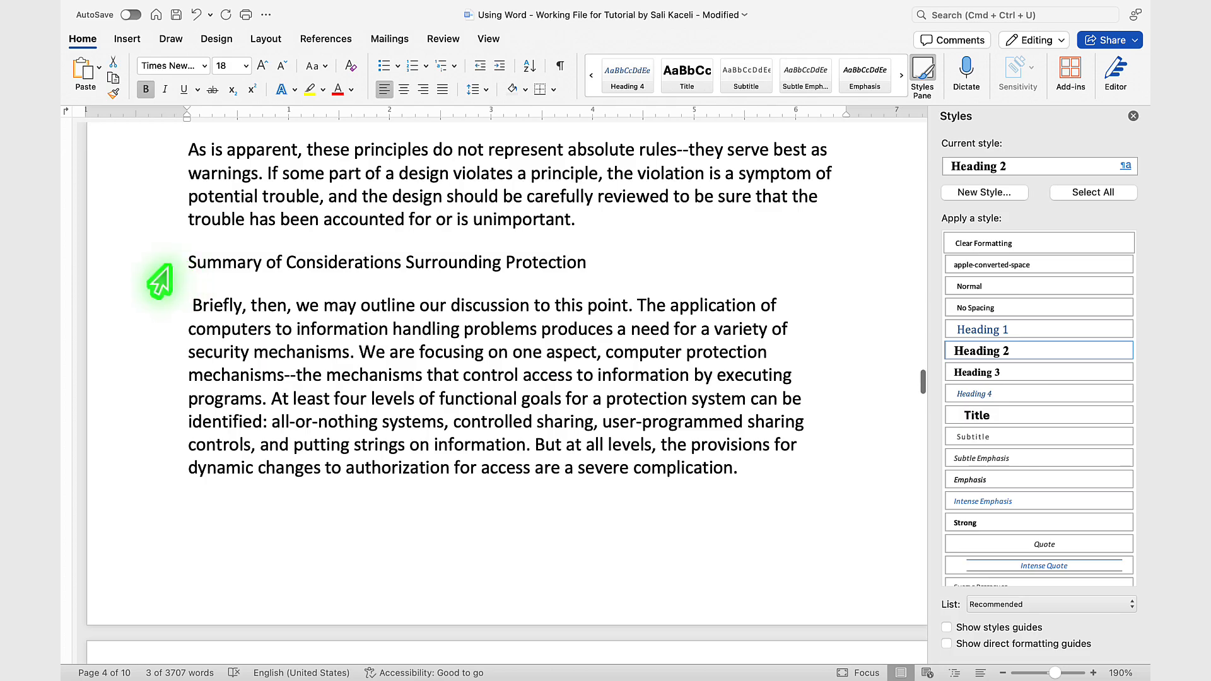
left_click(162, 268)
key("super+alt+1")
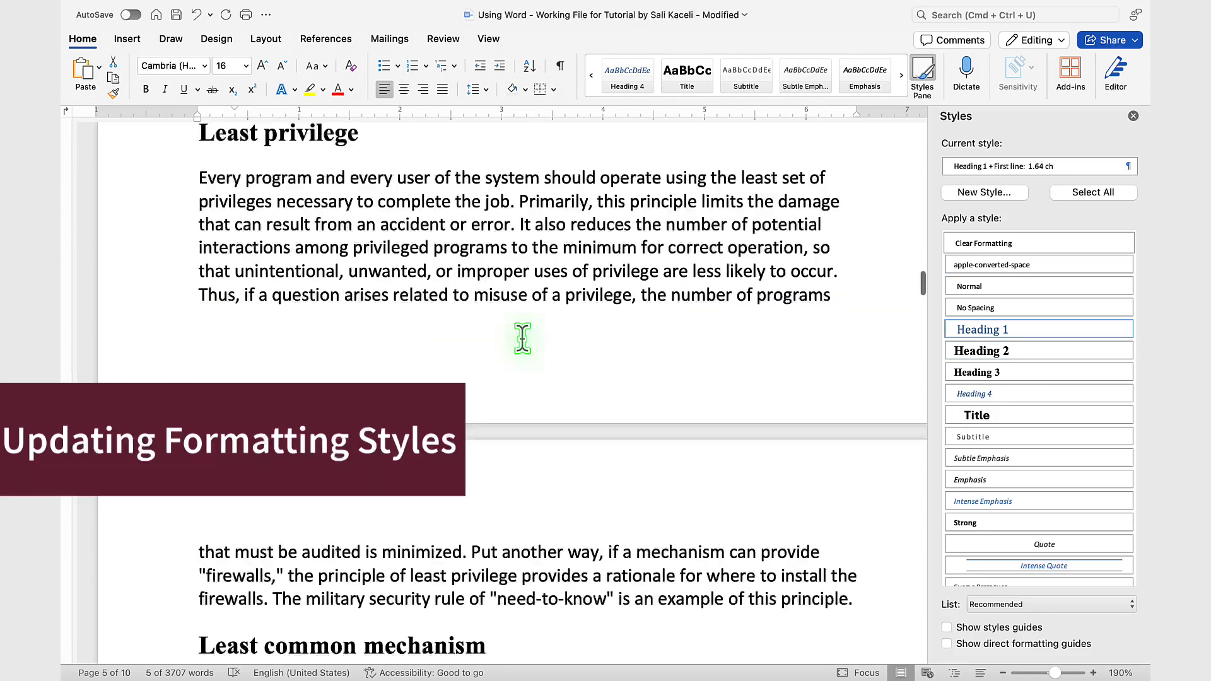
Step: Try changing the Heading 1 style's font color to the red Accent 2 by modifying the style, and cancel the modification
scroll(523, 338, "up", 10)
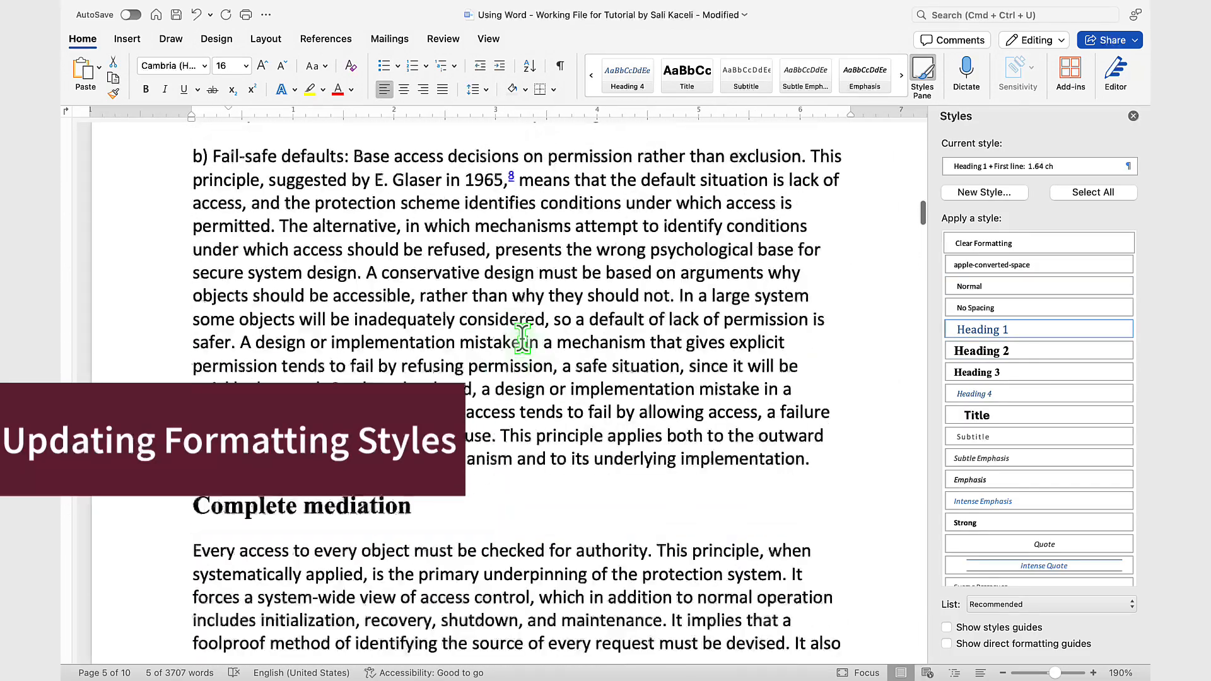
scroll(523, 339, "up", 20)
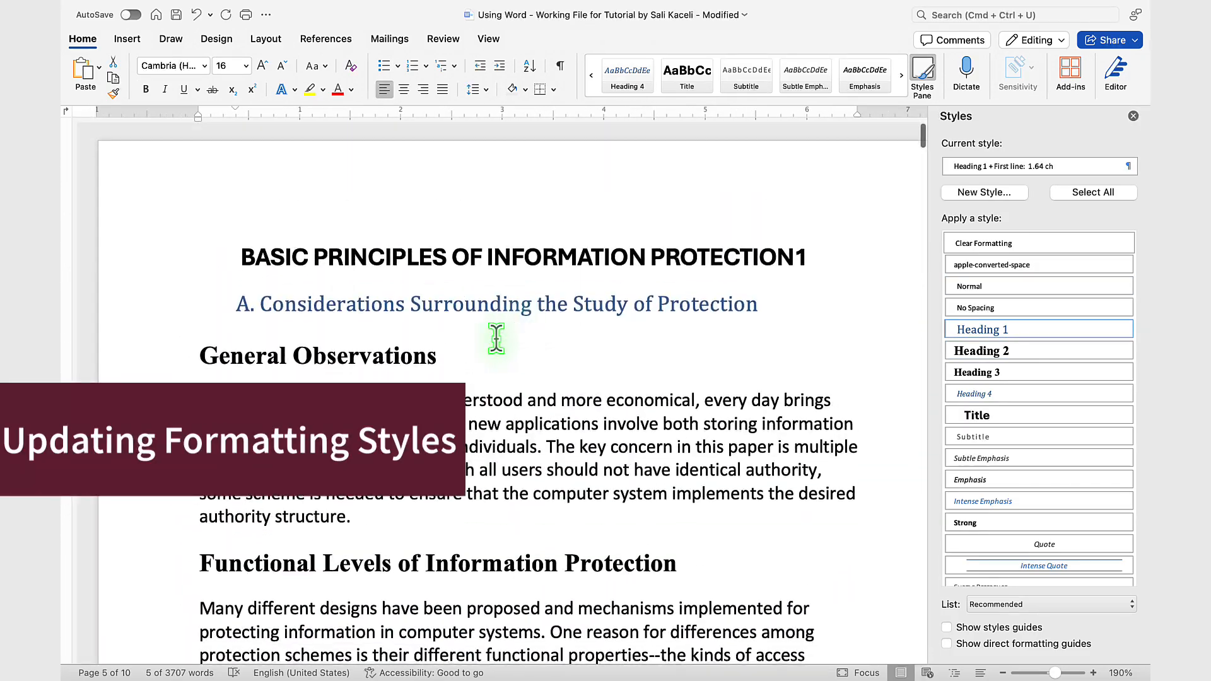
left_click(363, 299)
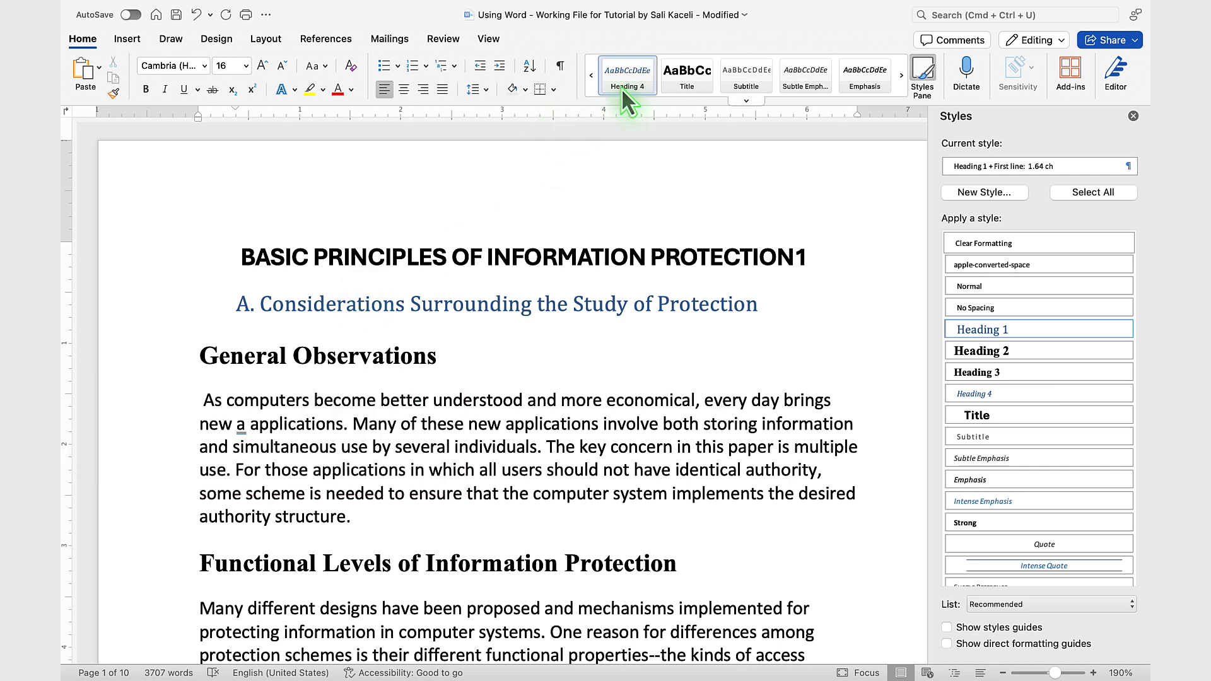
left_click(591, 76)
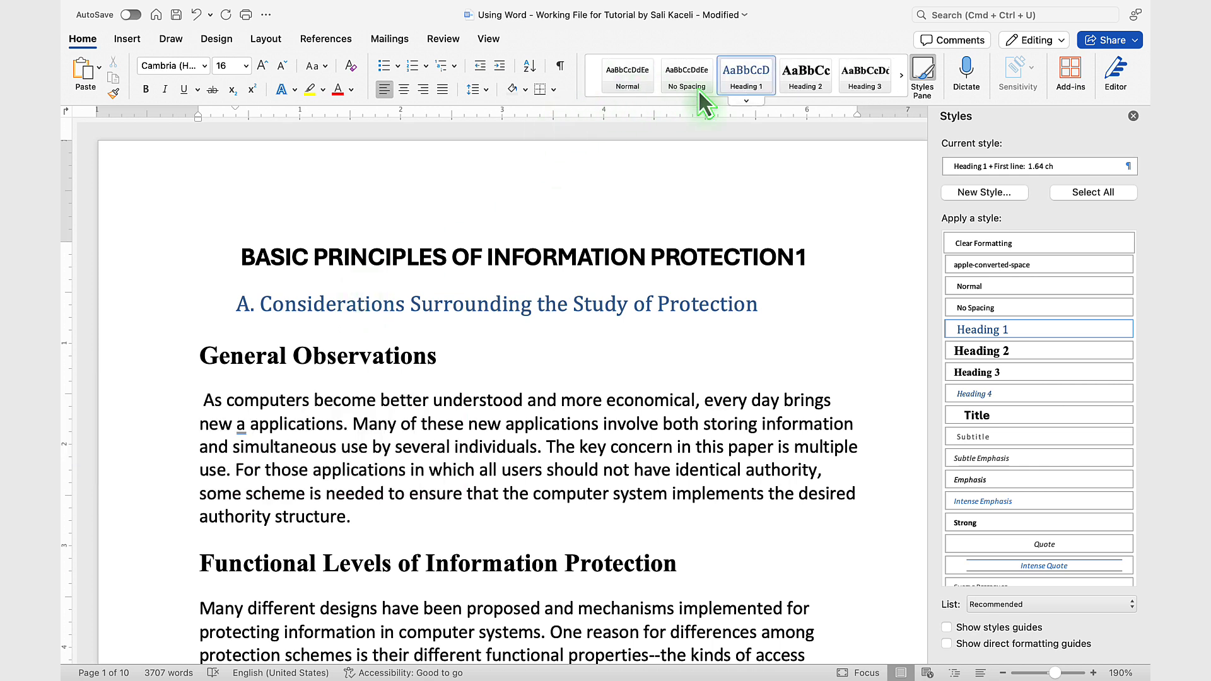
right_click(748, 75)
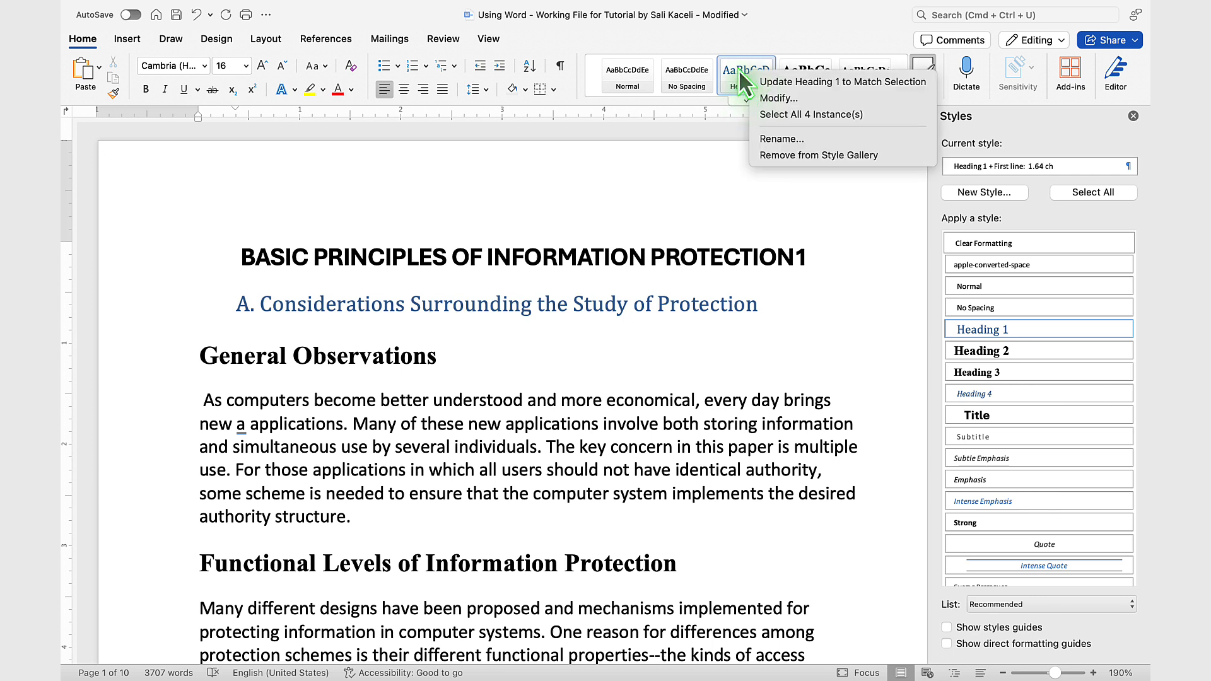
left_click(785, 102)
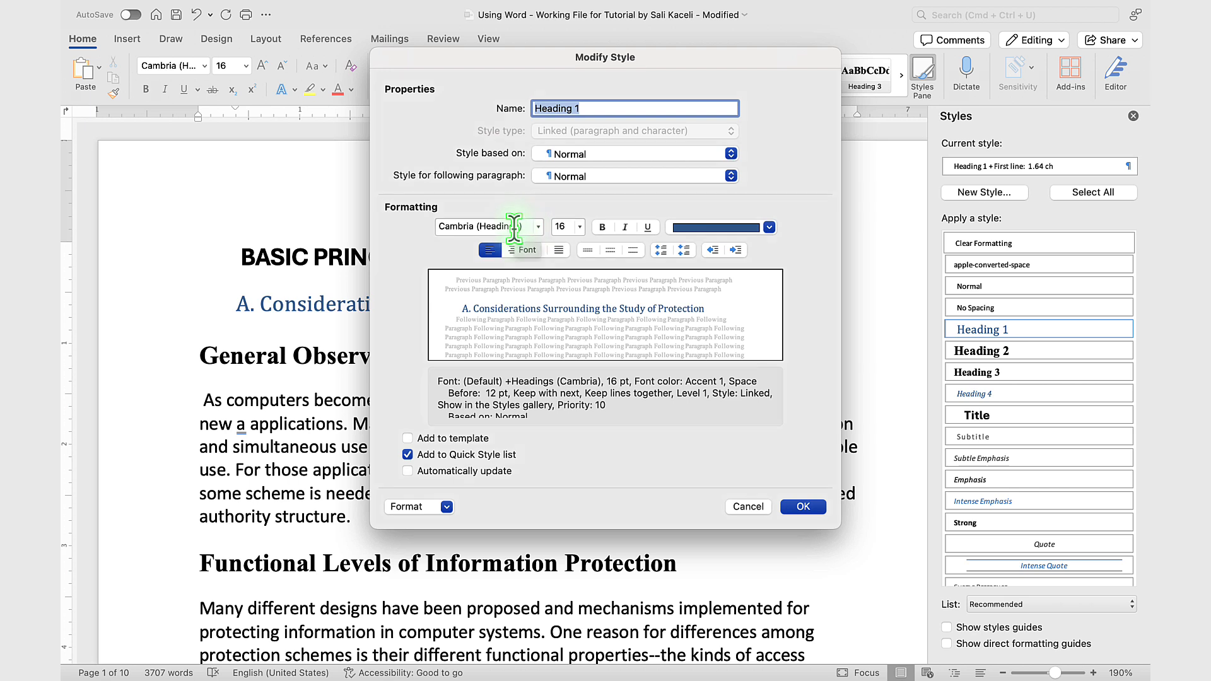
left_click(714, 228)
left_click(743, 301)
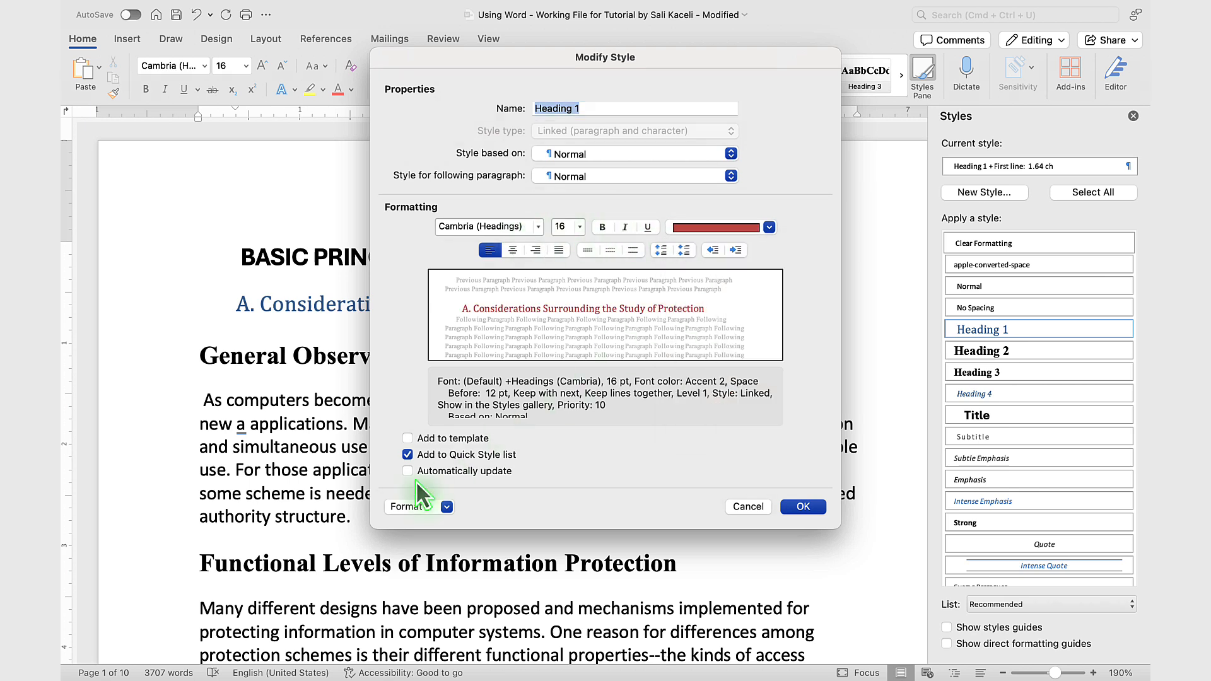
left_click(446, 507)
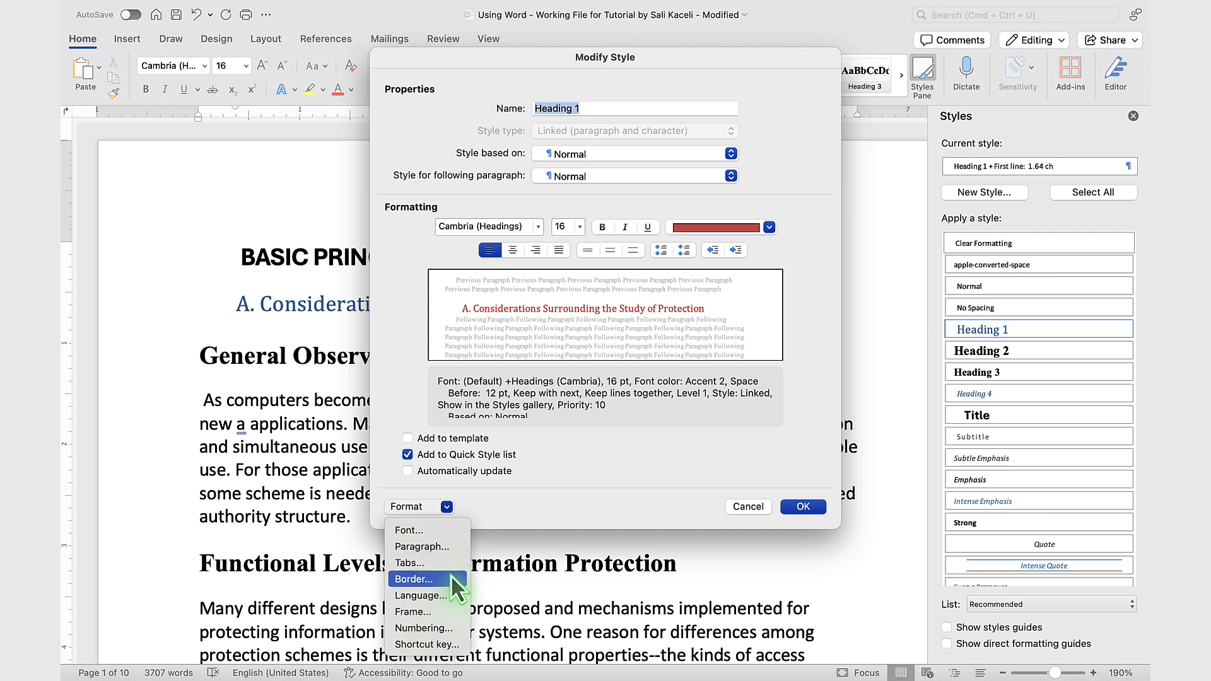
left_click(705, 441)
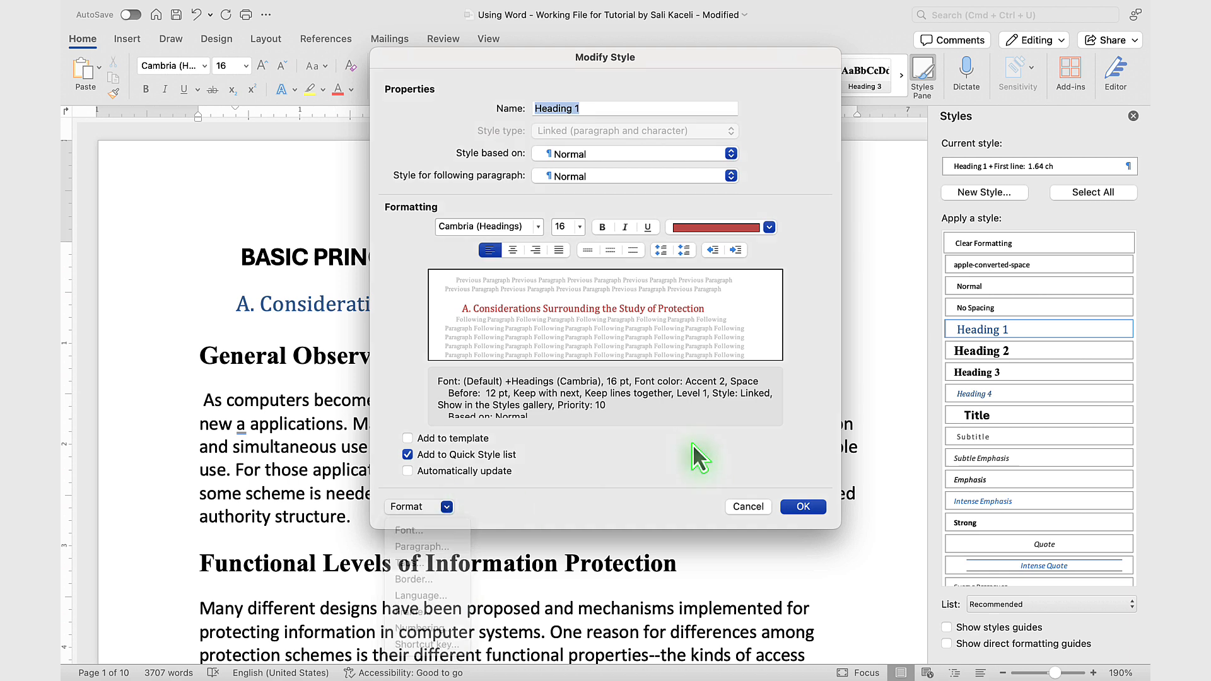
left_click(746, 507)
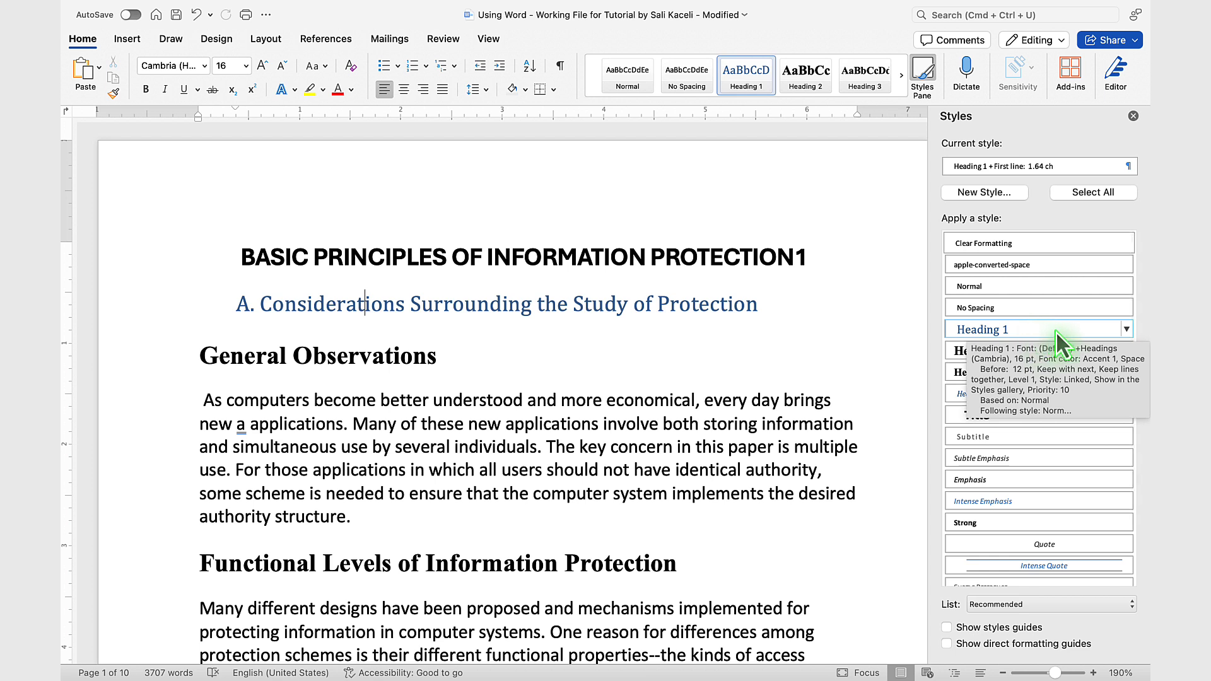
left_click(1127, 331)
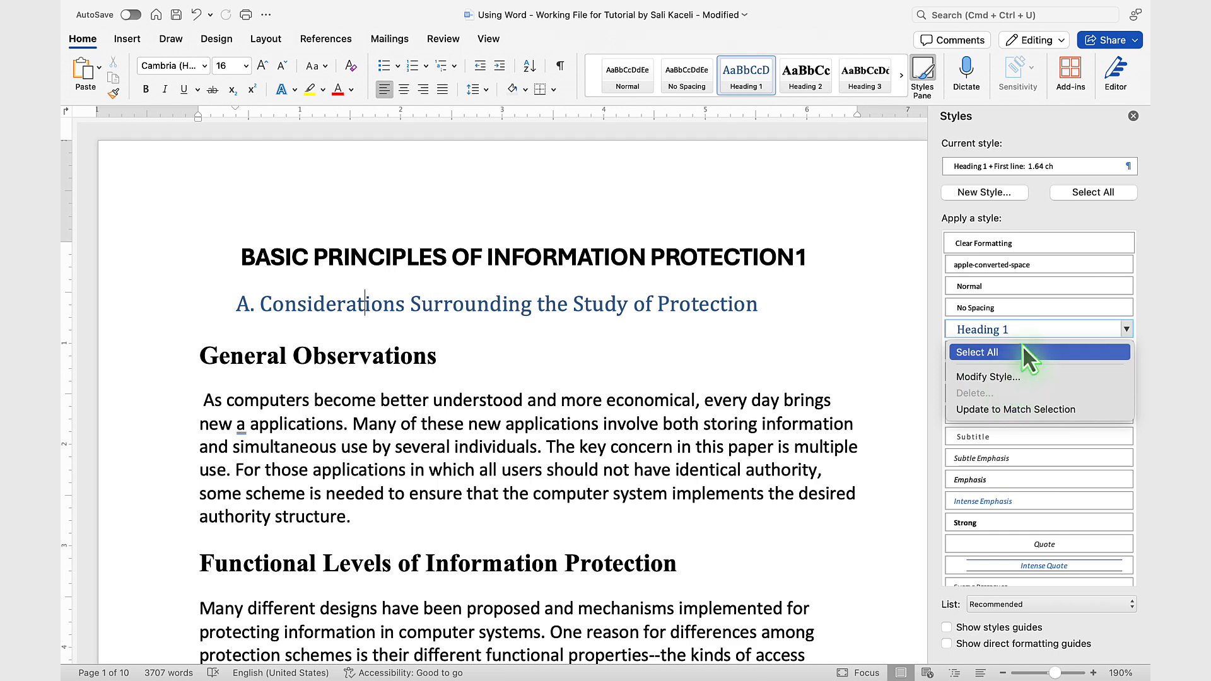
left_click(994, 372)
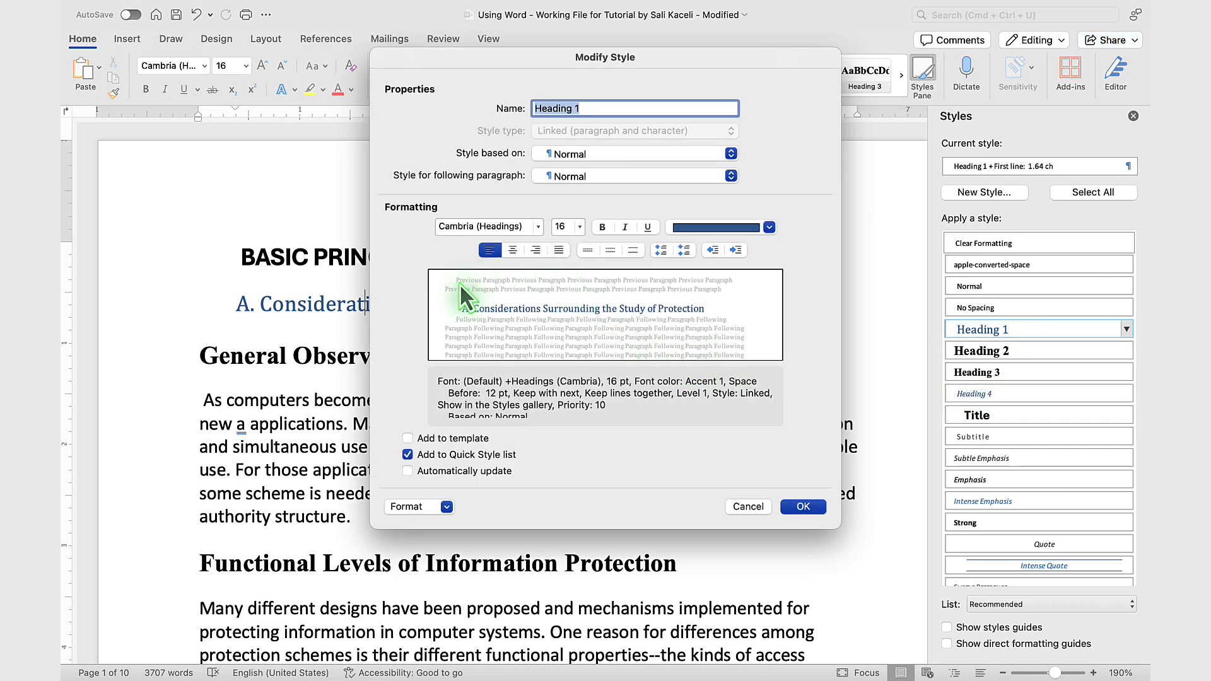
left_click(741, 508)
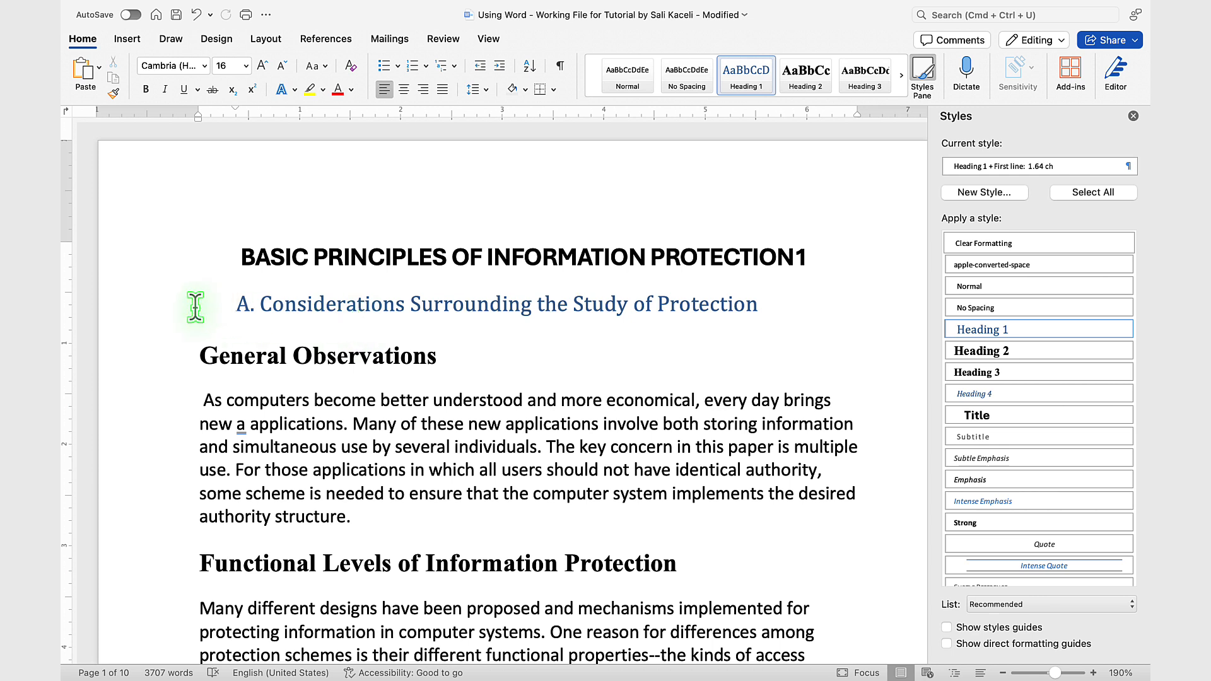
Step: Color the "A. Considerations Surrounding the Study of Protection" heading red and set its first-line indent to 0
left_click(179, 318)
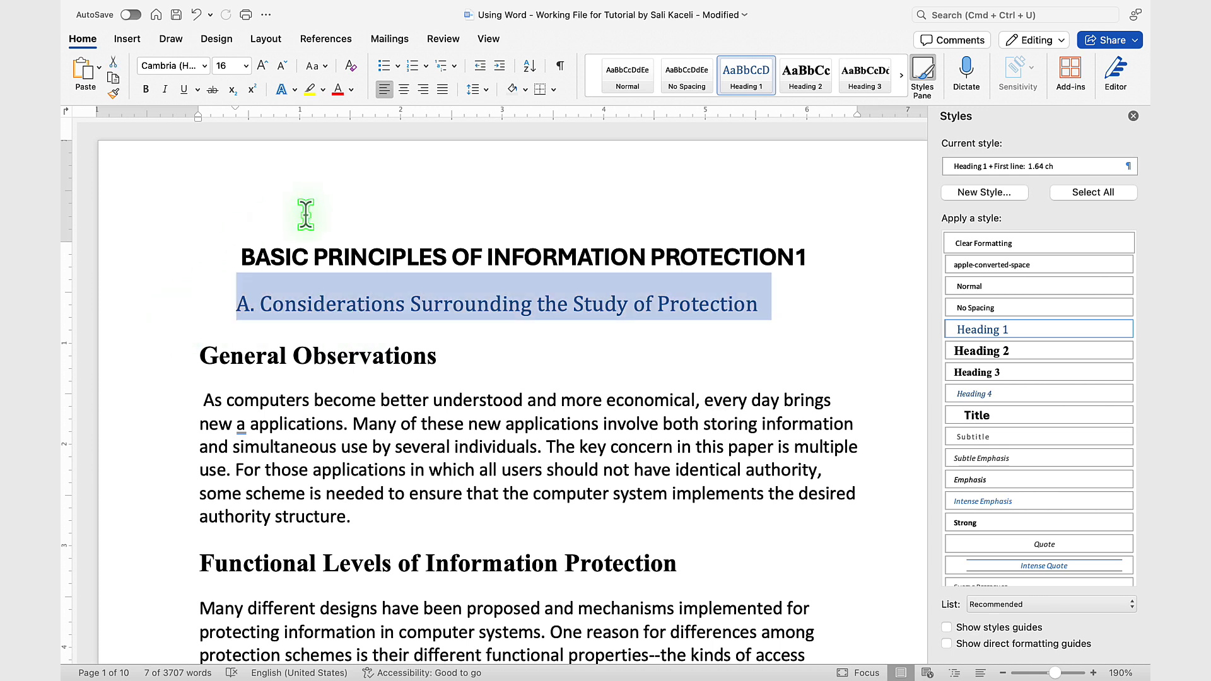
left_click(338, 91)
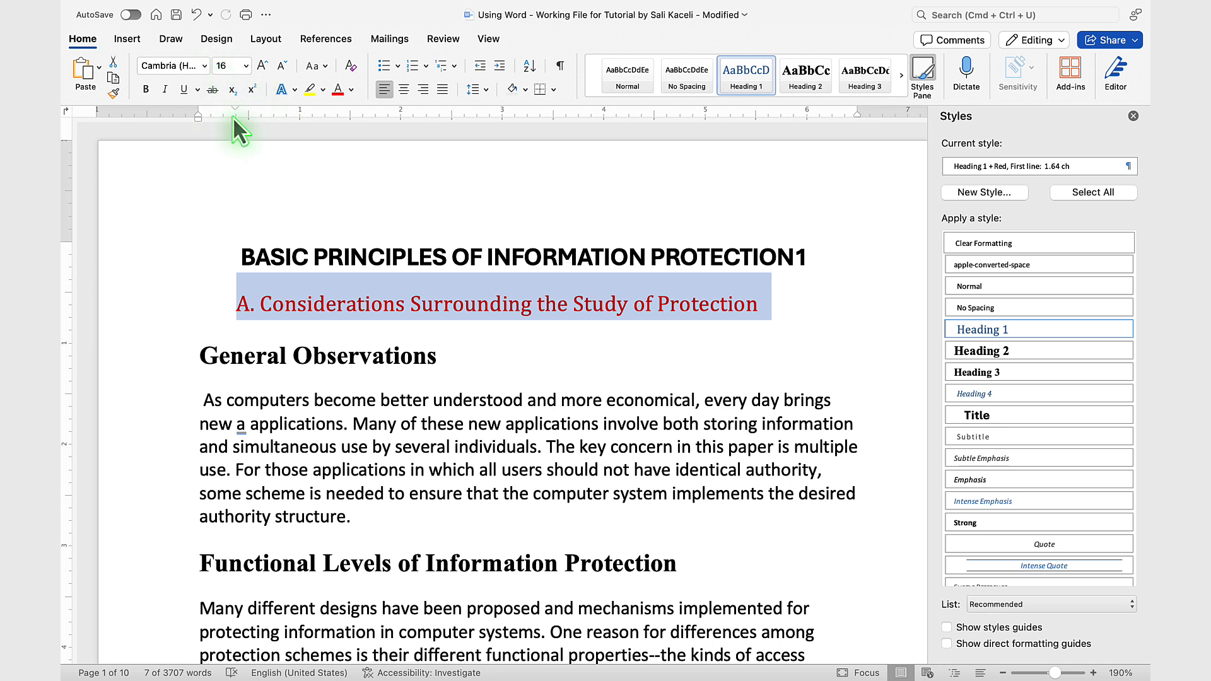
mouse_move(236, 108)
left_mouse_down()
mouse_move(206, 108)
mouse_move(237, 111)
left_mouse_up()
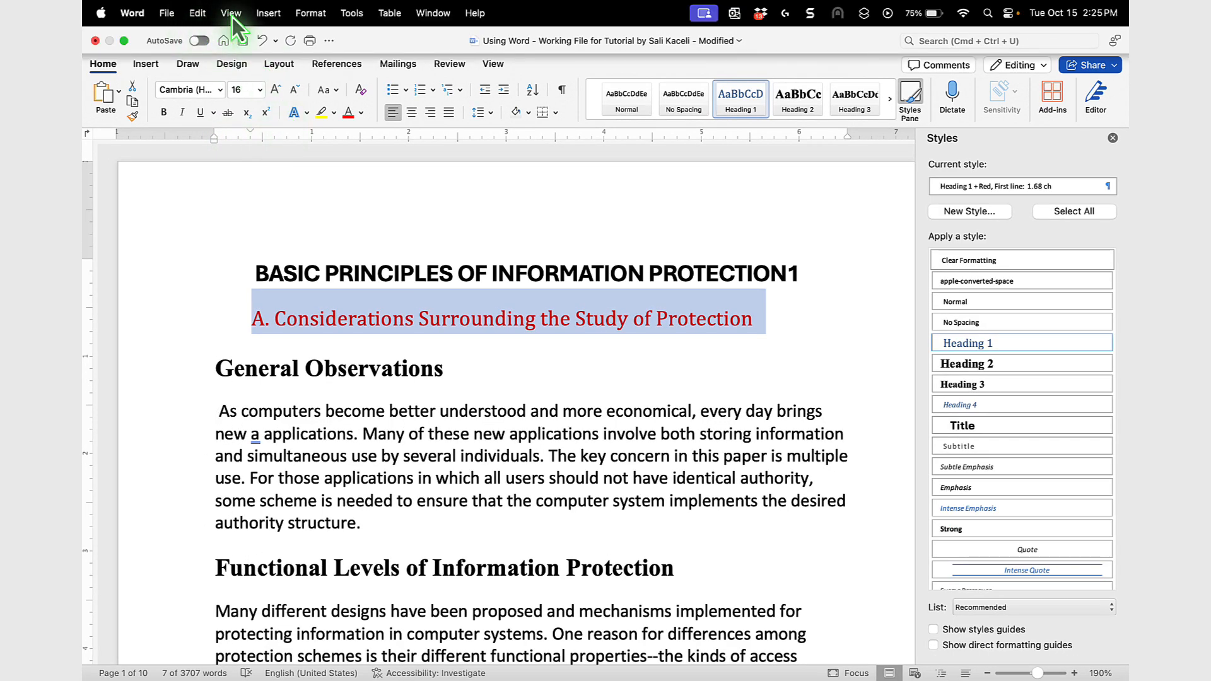
left_click(310, 13)
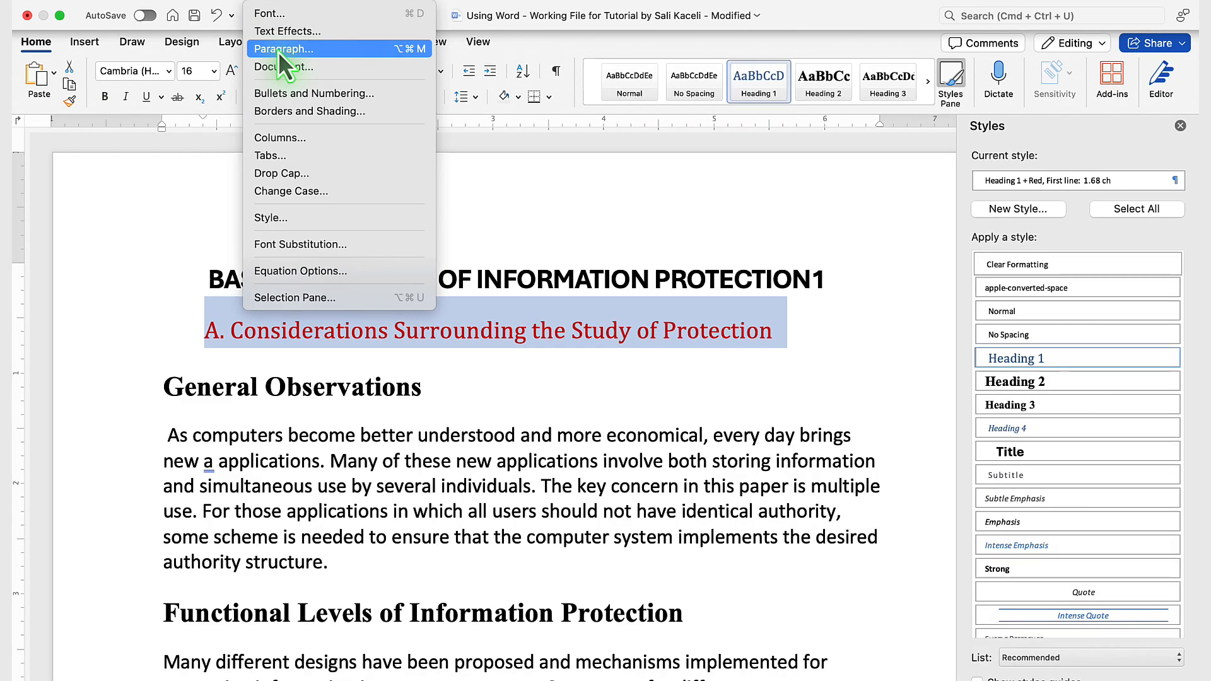
left_click(316, 71)
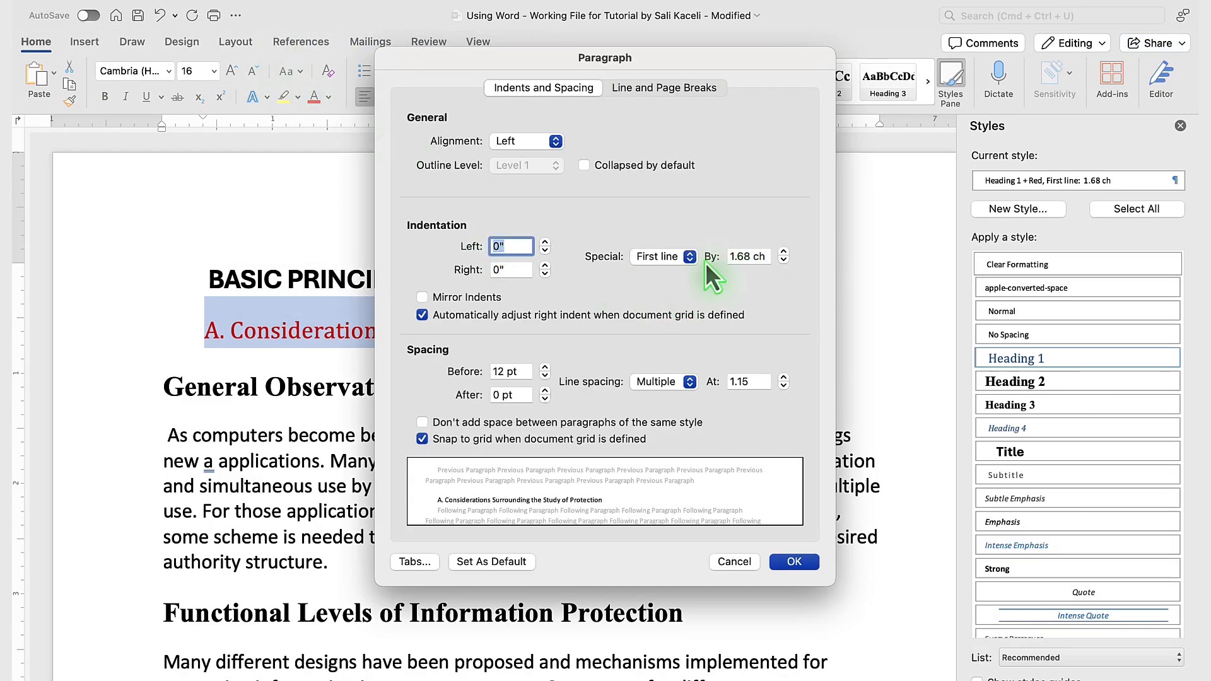
left_click(735, 256)
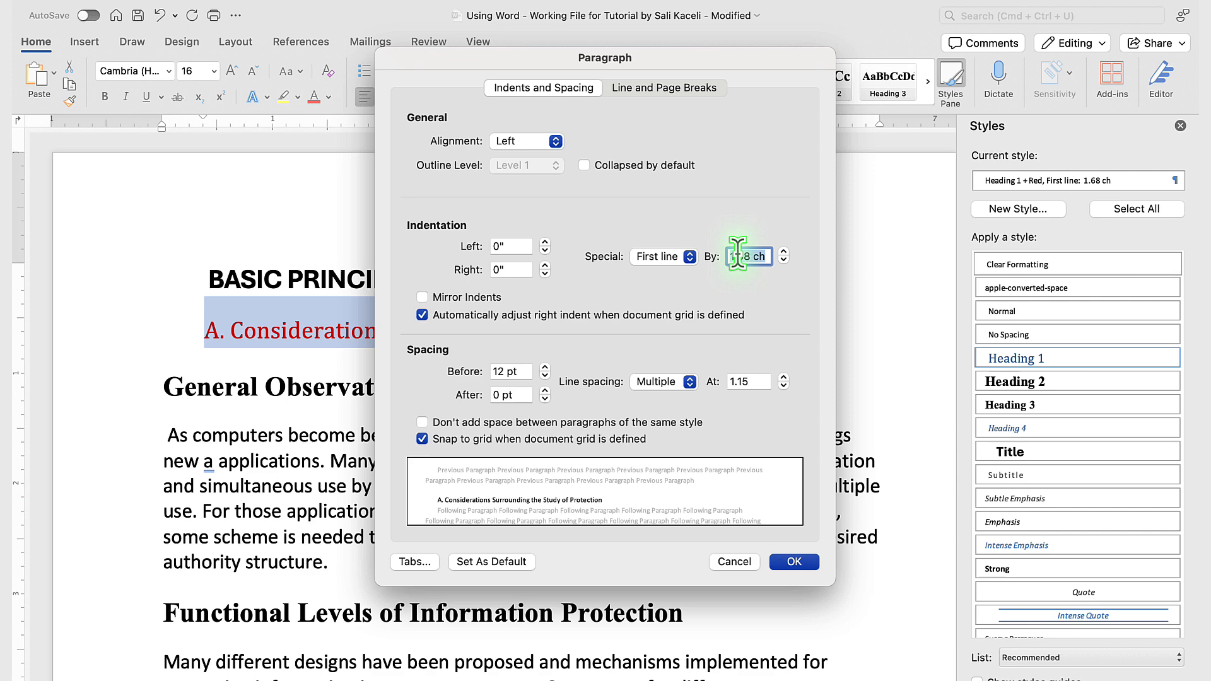
type("0")
left_click(788, 561)
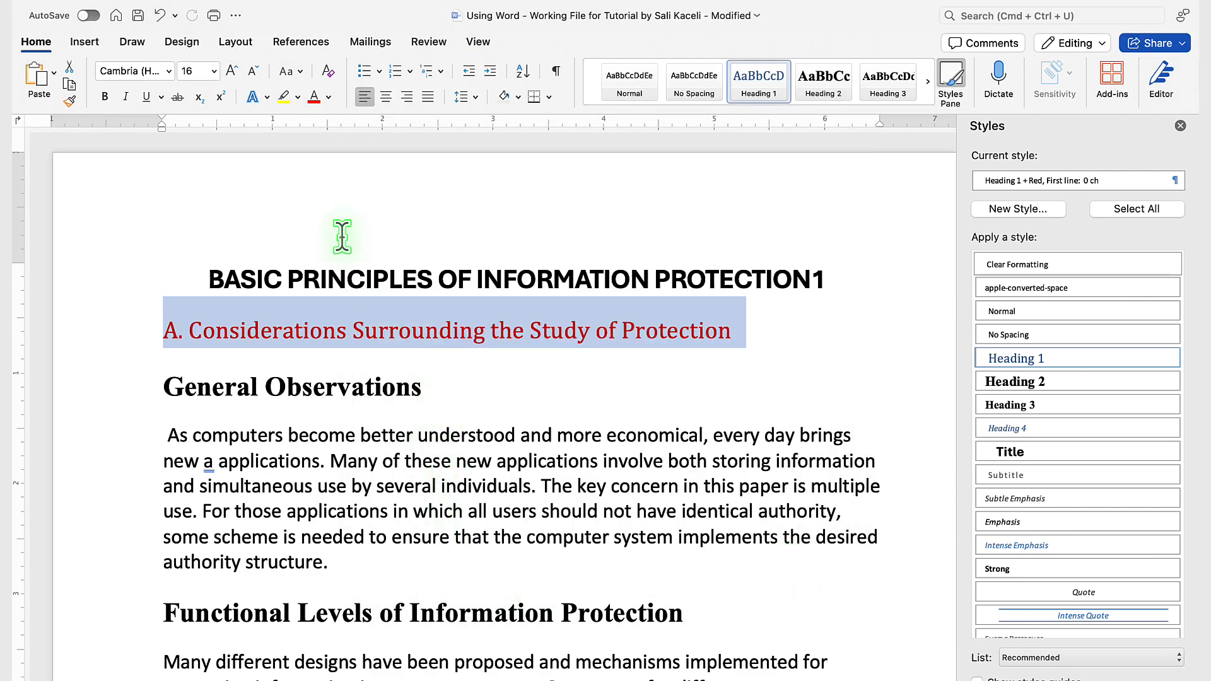
Step: Change the font of the "A. Considerations Surrounding the Study of Protection" heading to Aharoni
left_click(171, 72)
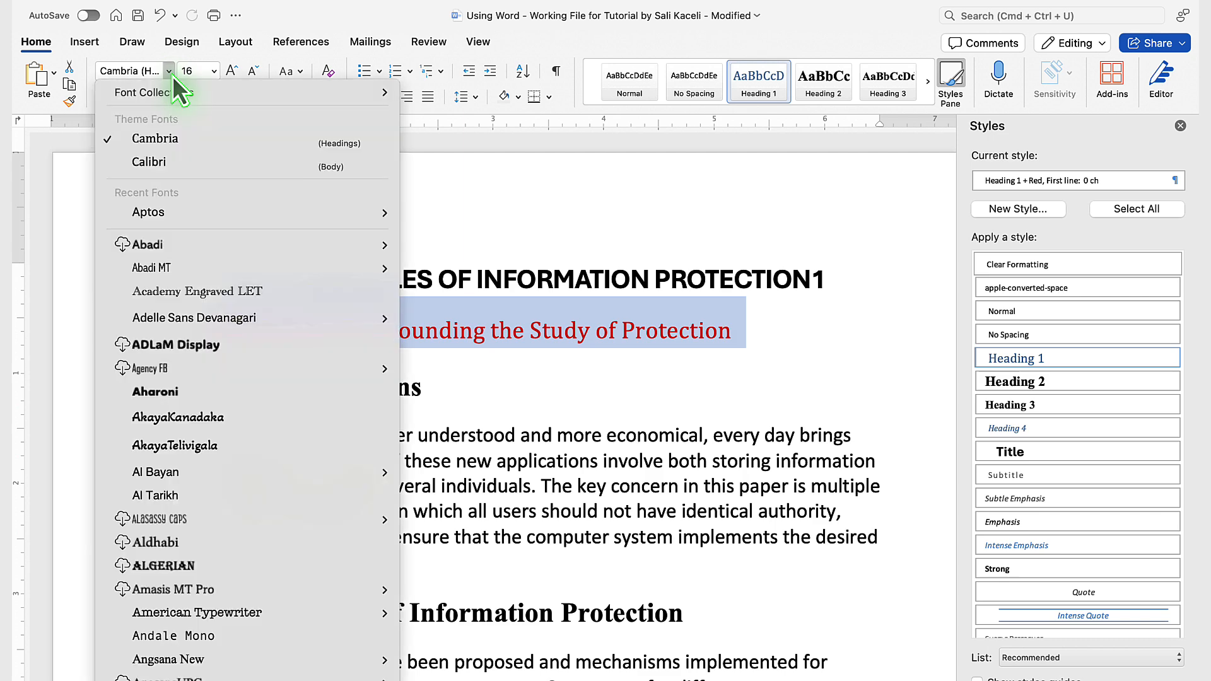
mouse_move(157, 220)
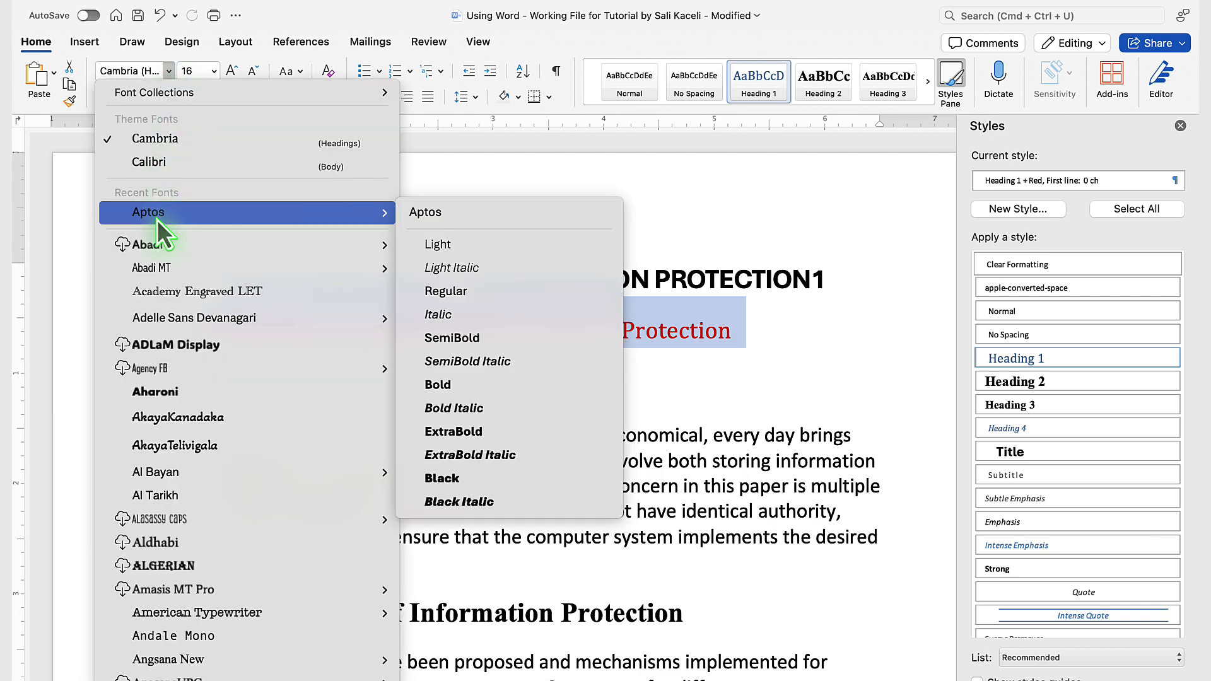
left_click(365, 387)
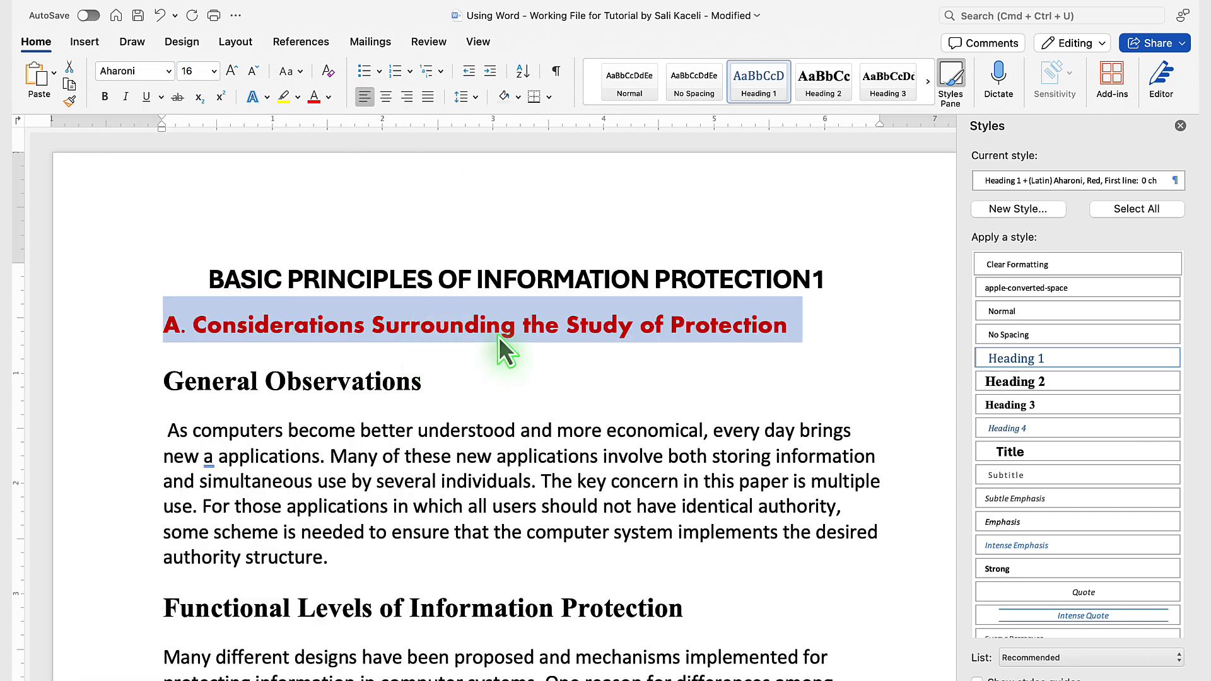
left_click(463, 327)
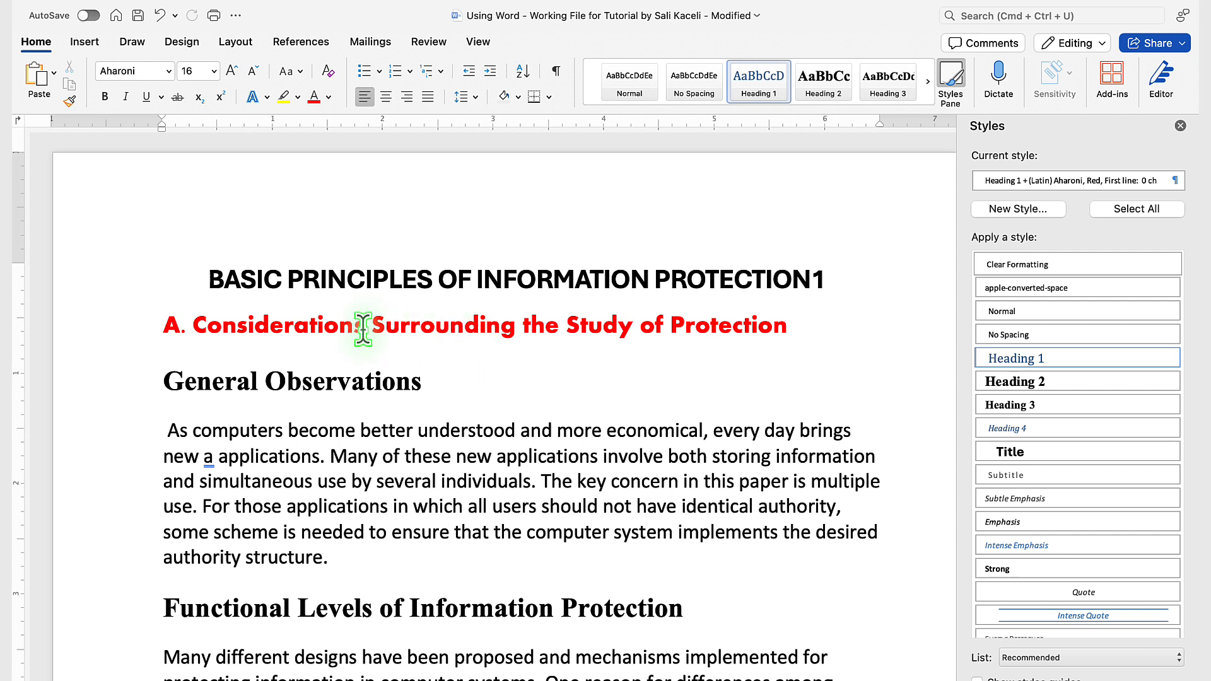
Step: Check the first-line indent in the red heading's paragraph settings and close them without changing anything
left_click(134, 330)
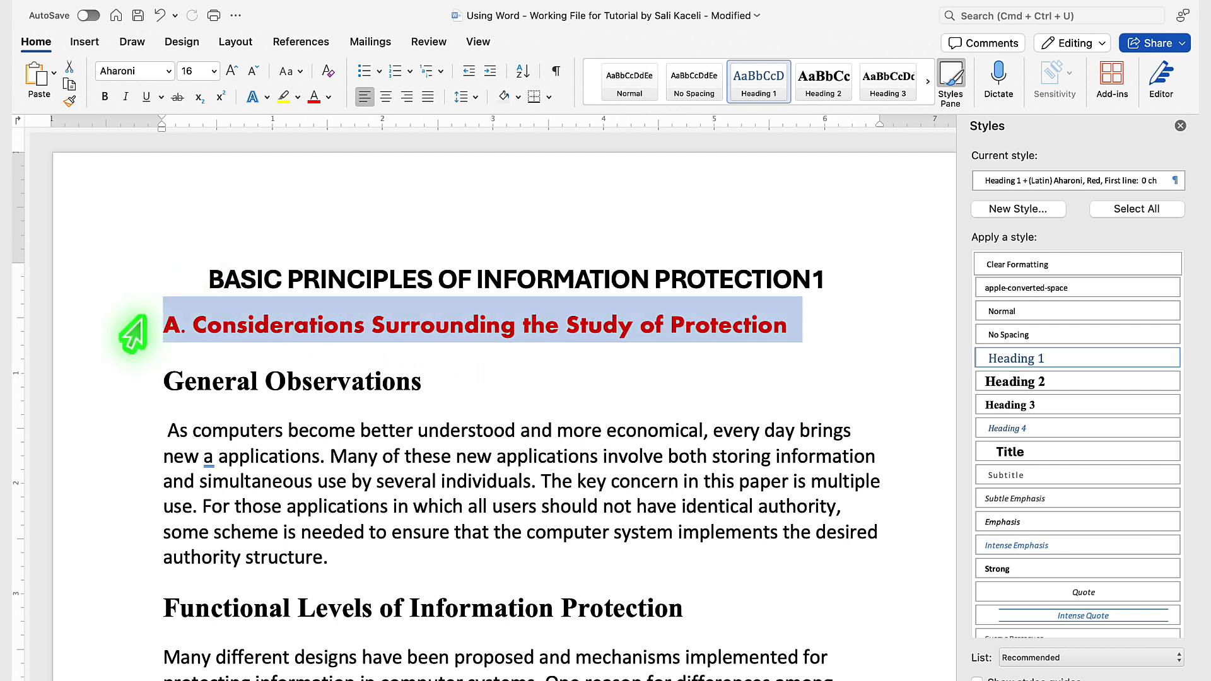
right_click(279, 329)
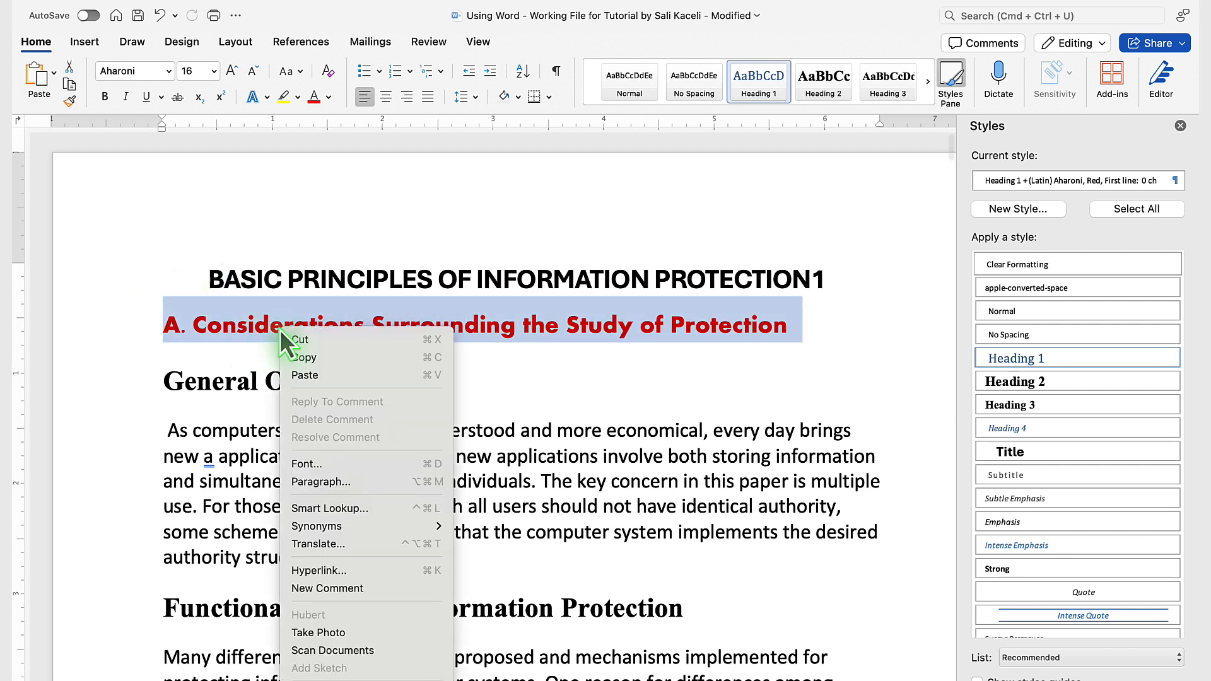
left_click(319, 486)
left_click(737, 256)
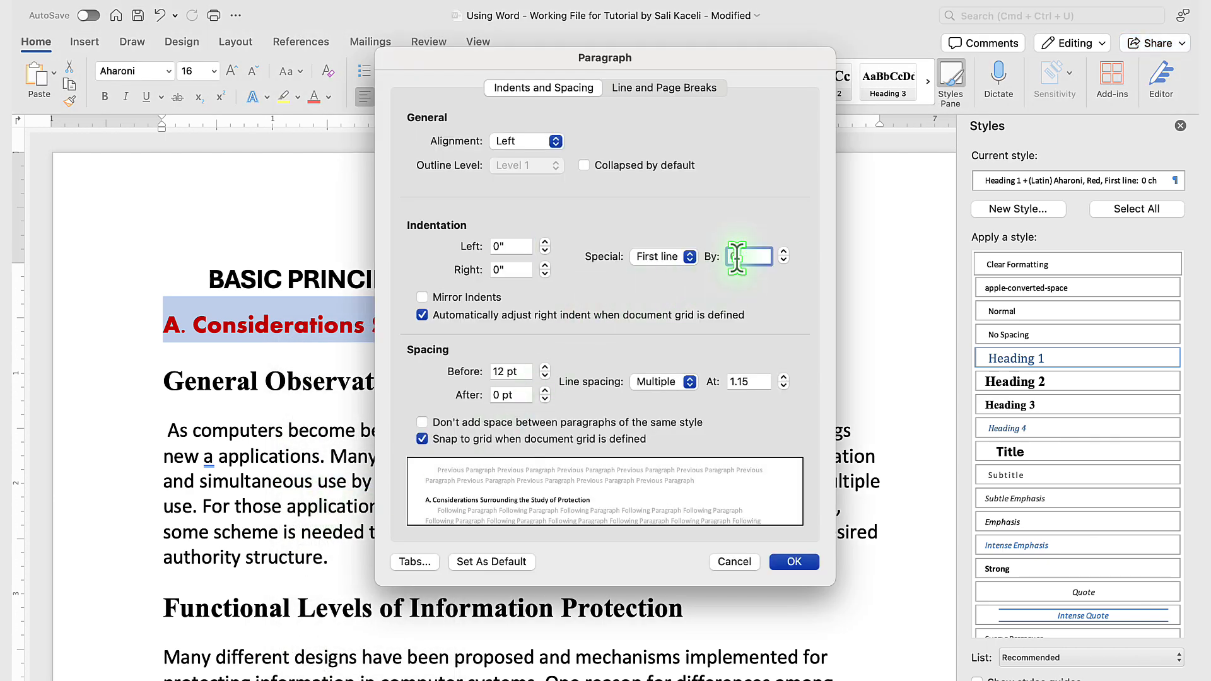
left_click(713, 556)
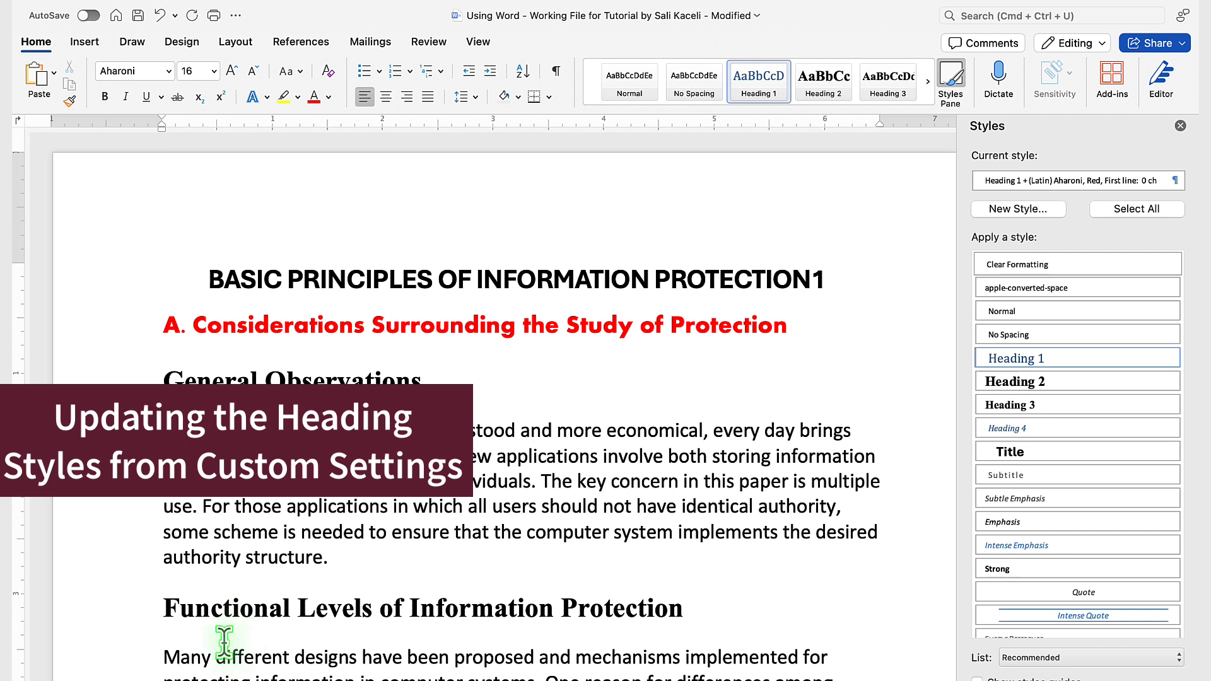
Step: Try reapplying the Heading 1 style to the customized "A. Considerations Surrounding the Study of Protection" line
triple_click(228, 323)
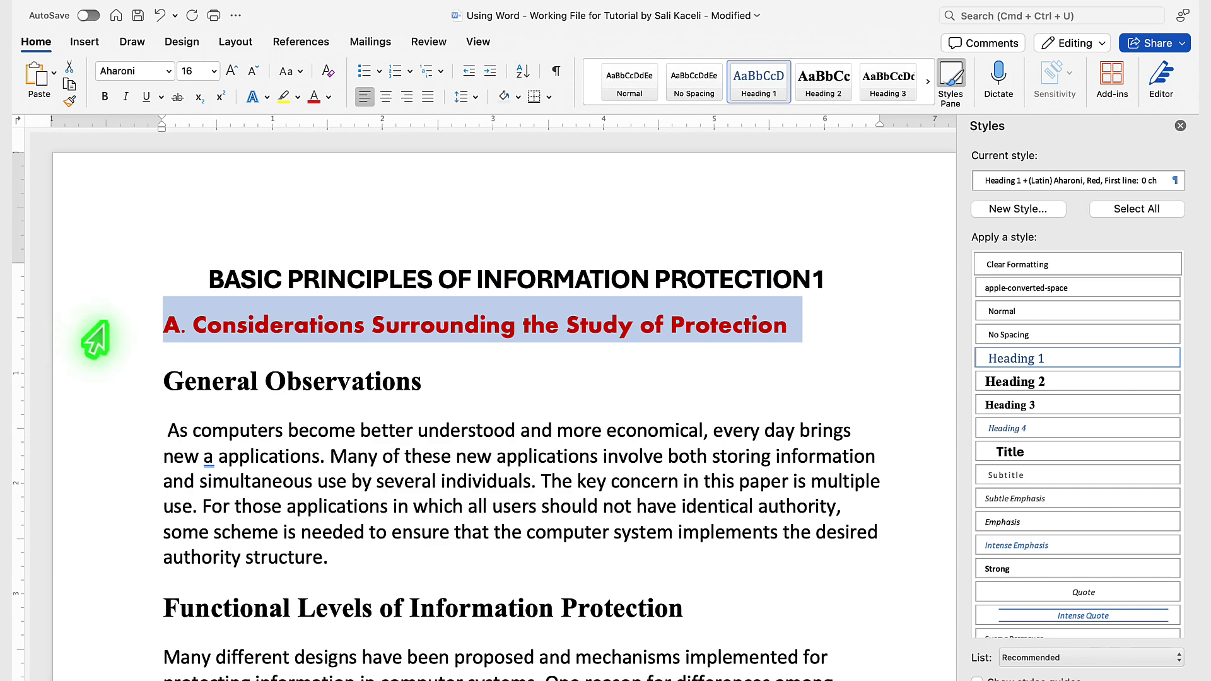
left_click(773, 87)
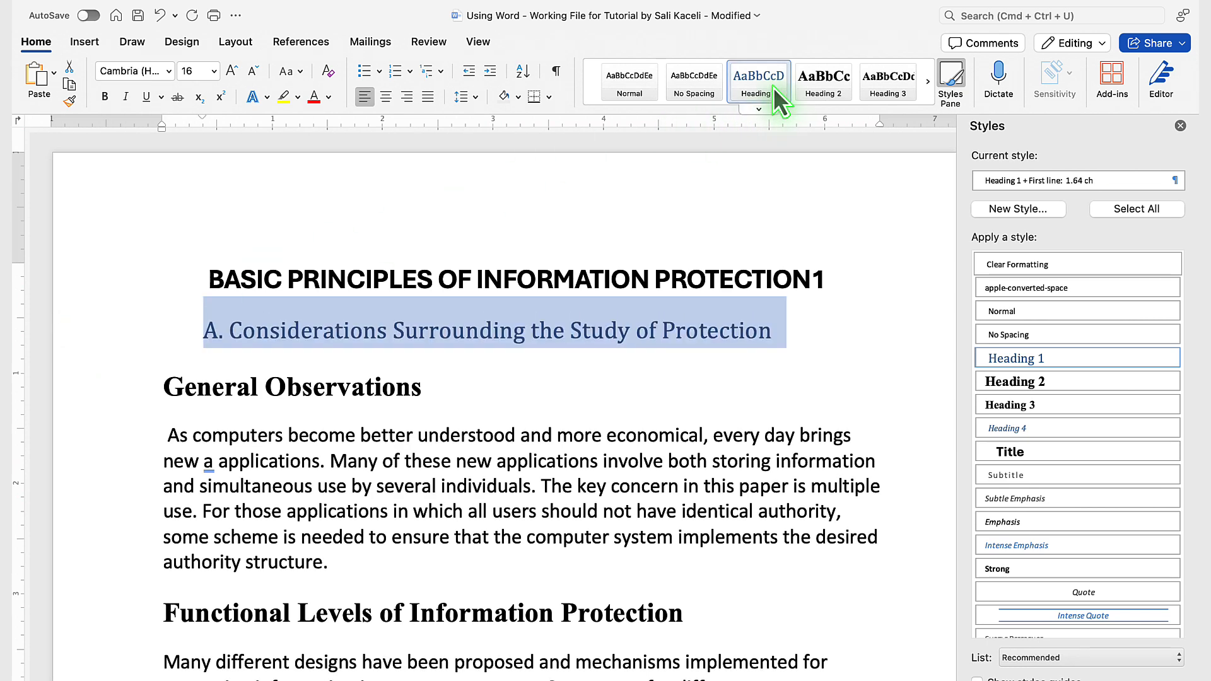
Step: Update the Heading 1 style to match the selected red Aharoni heading
right_click(755, 80)
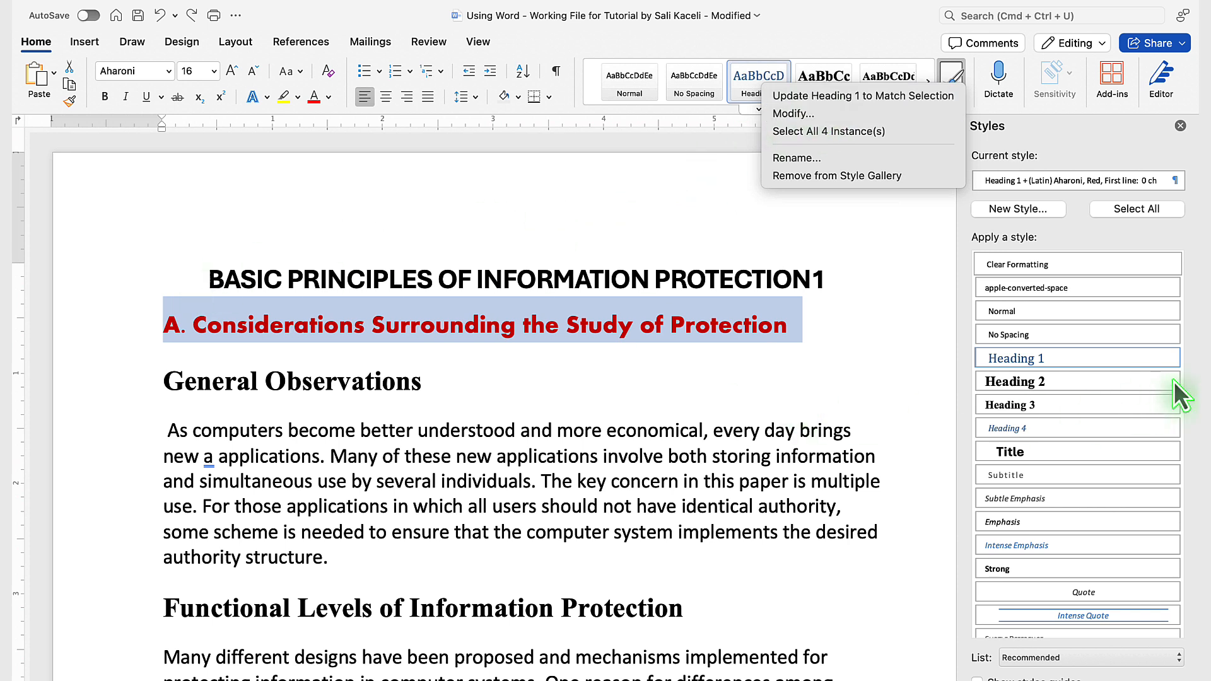
left_click(1170, 362)
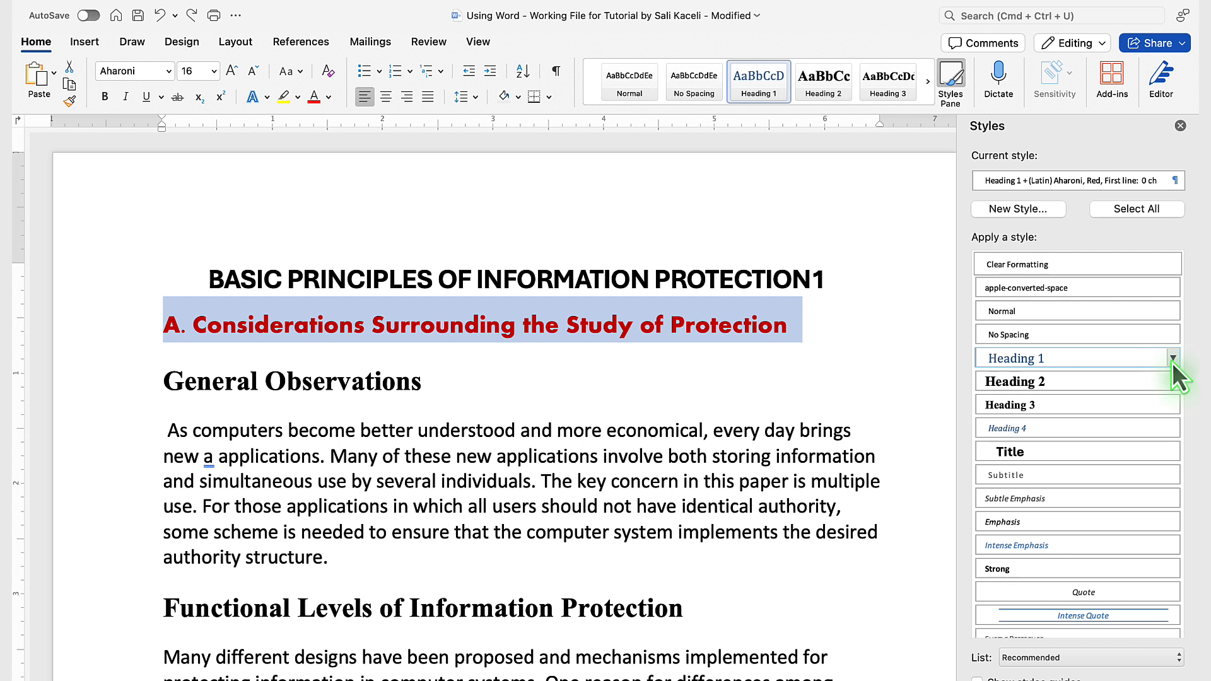
left_click(1173, 359)
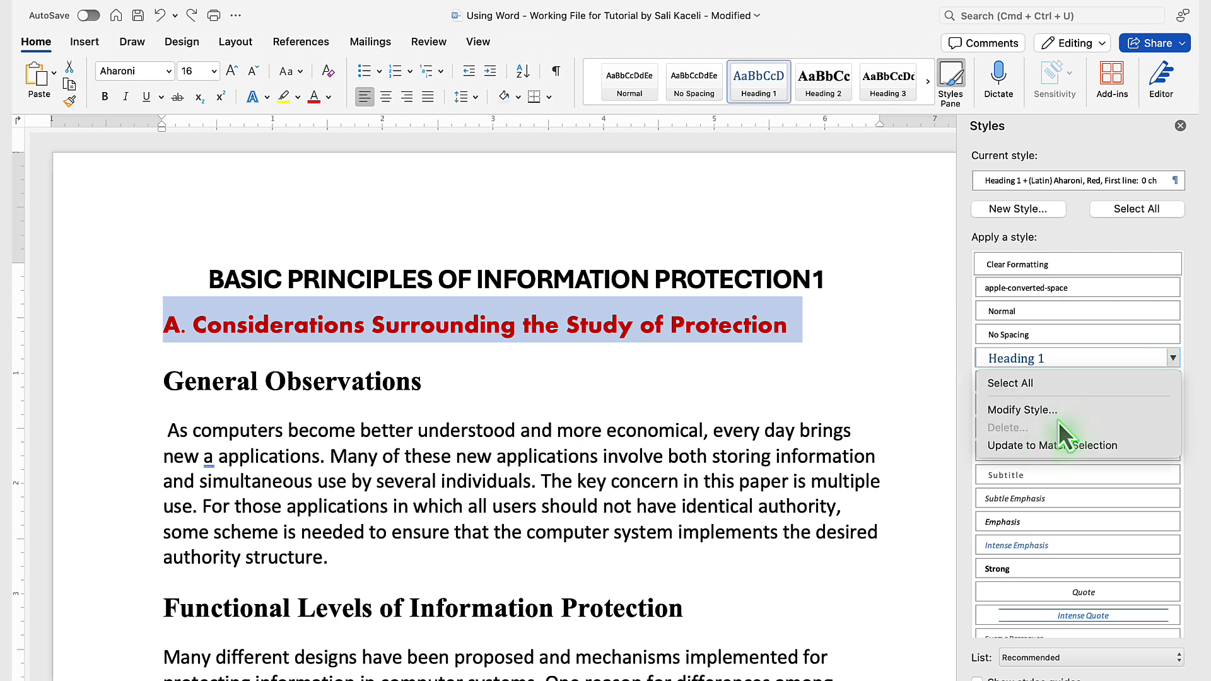
left_click(1019, 445)
Step: Examine the Heading 1 lines throughout the document, such as "Design Principles" and "Separation of privilege", and return to the first page
left_click(835, 386)
scroll(834, 388, "down", 5)
scroll(834, 388, "down", 8)
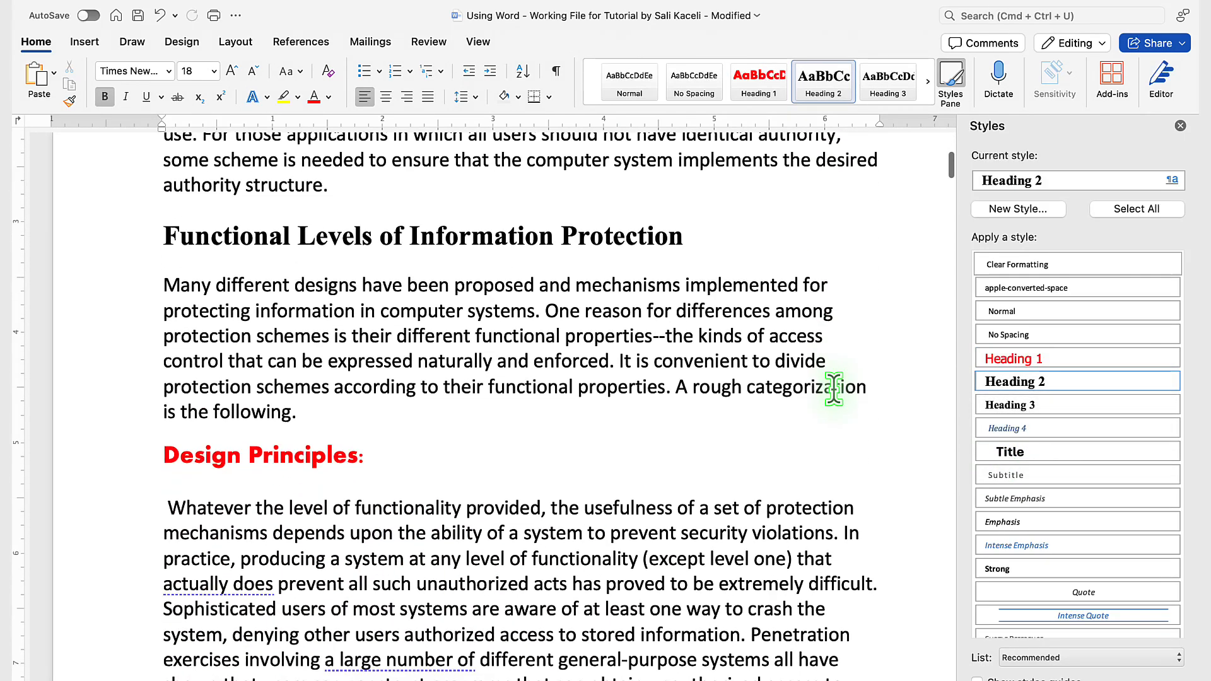
scroll(834, 388, "down", 10)
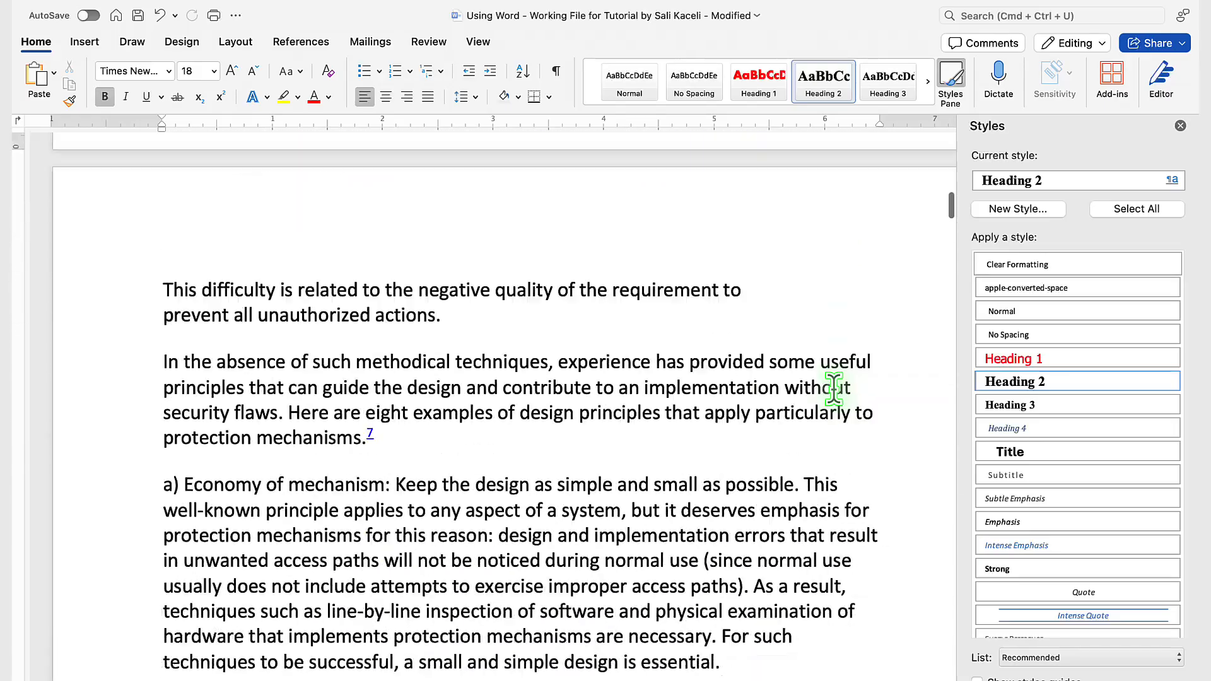
scroll(835, 388, "down", 10)
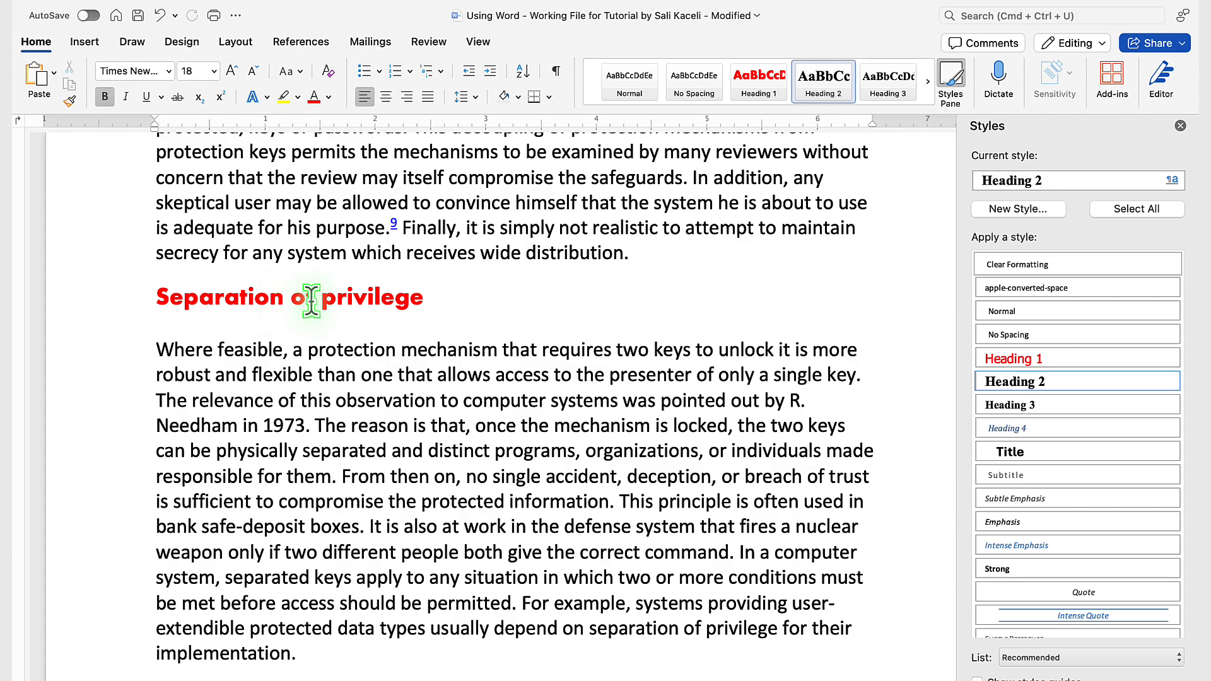
scroll(440, 287, "down", 15)
scroll(440, 287, "up", 20)
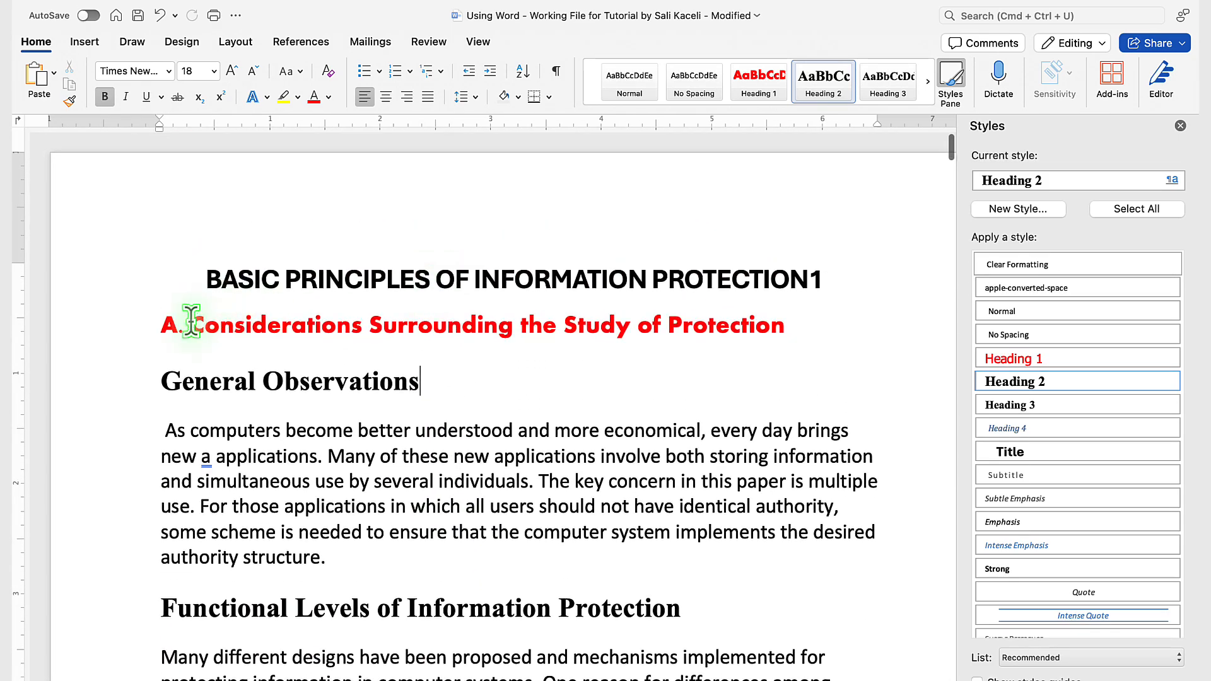
Step: Color the "A. Considerations Surrounding the Study of Protection" heading Dark Red and update the Heading 1 style to match it
left_click(140, 340)
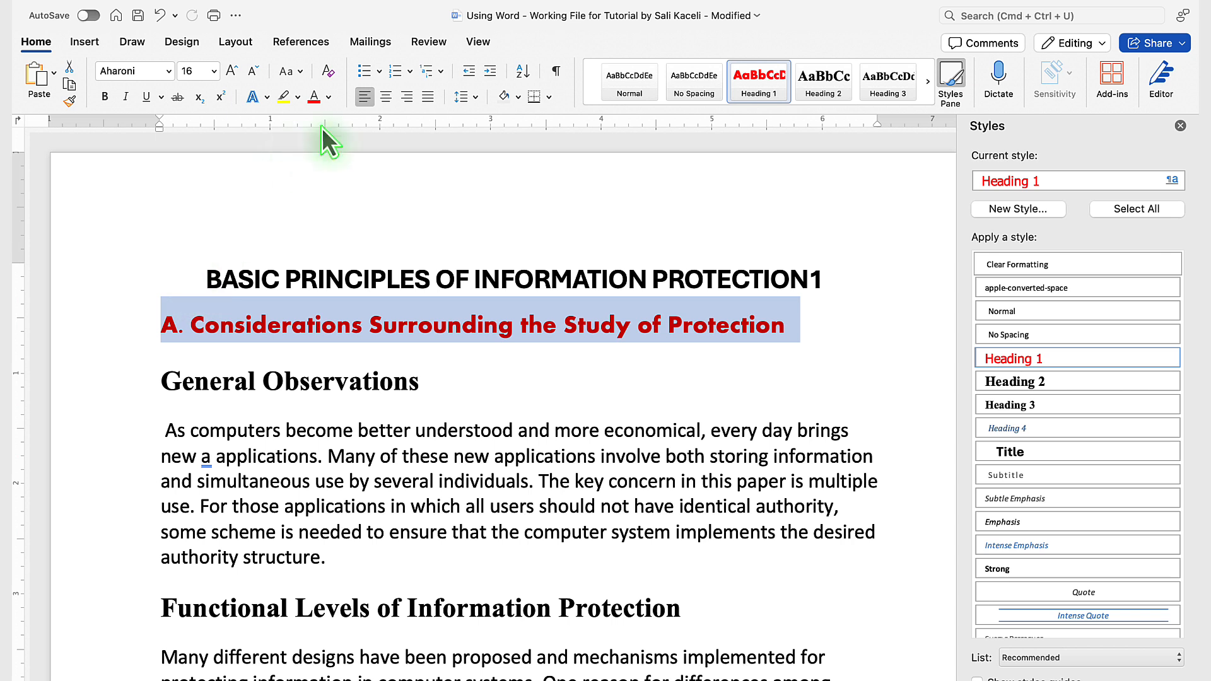
left_click(329, 97)
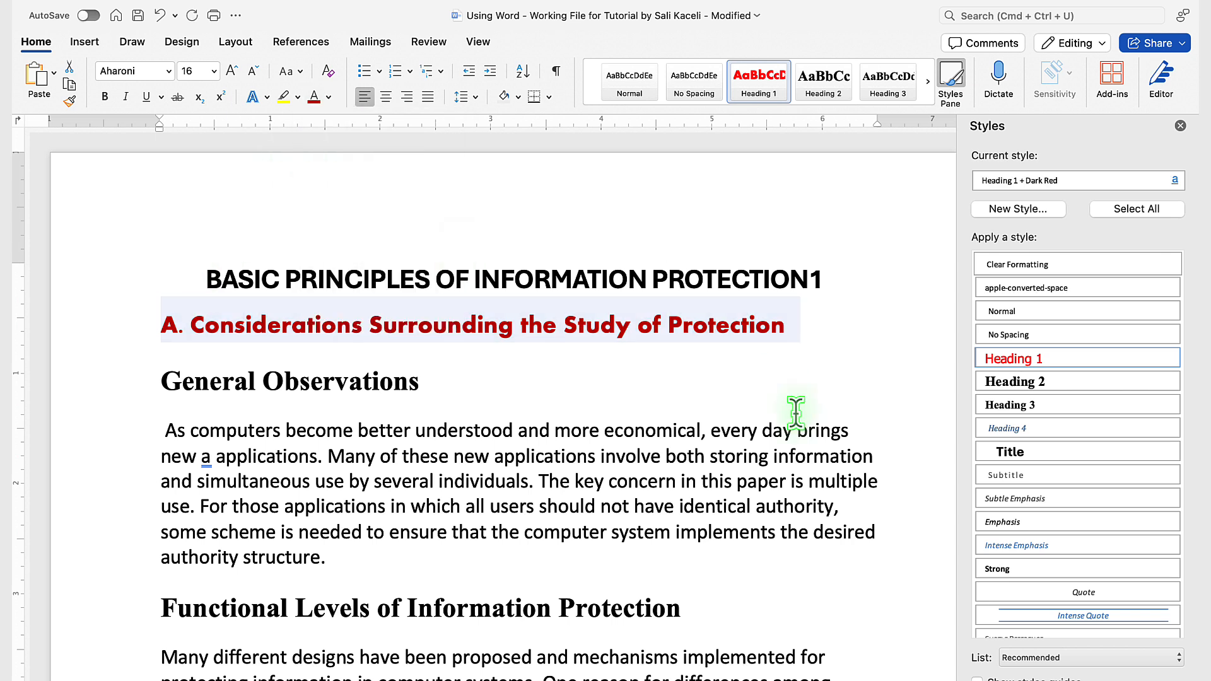
left_click(1175, 359)
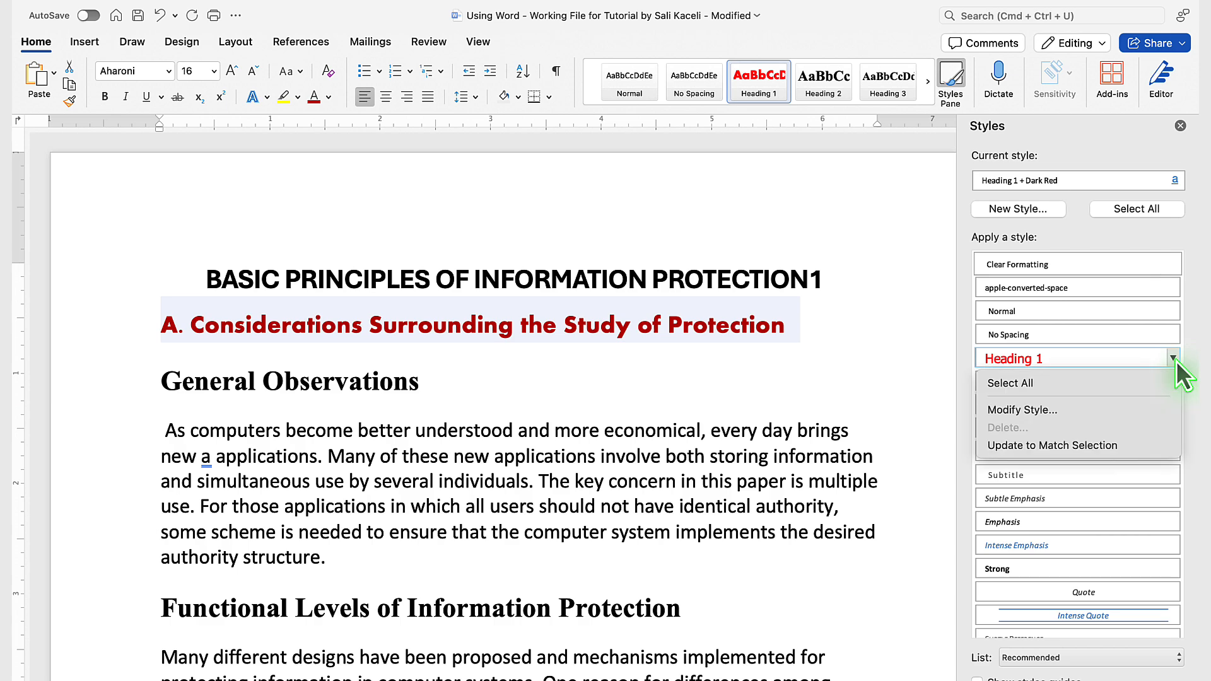
left_click(1042, 444)
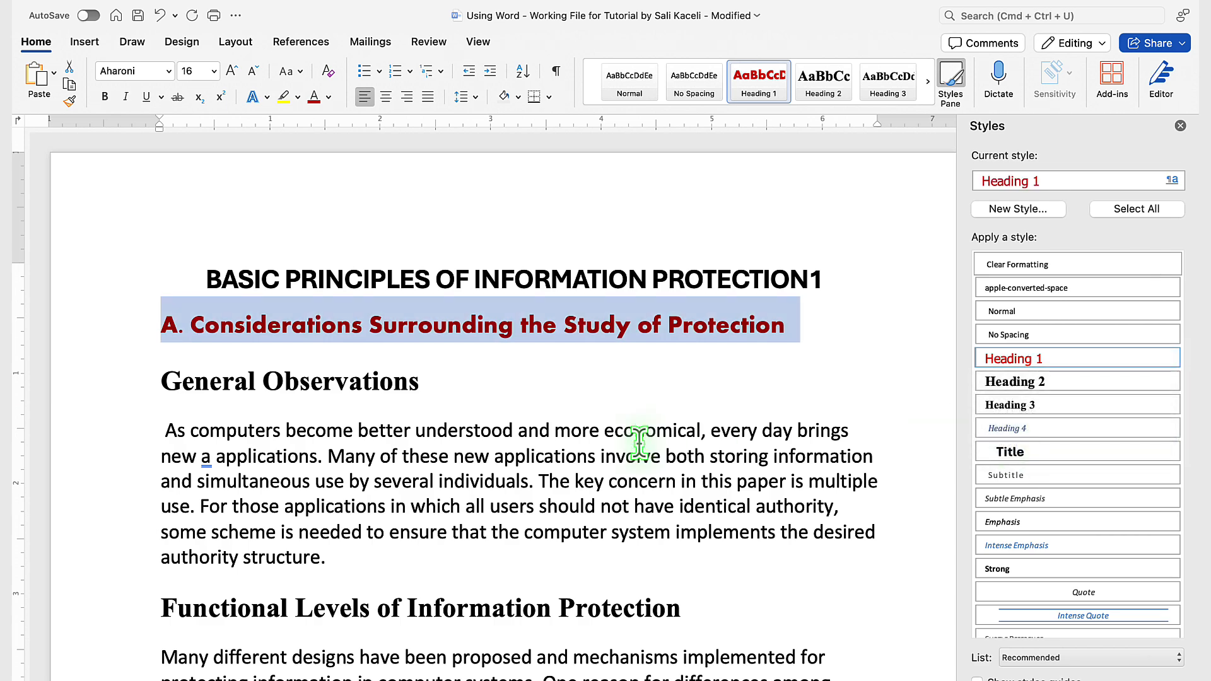
Step: Change the "General Observations" heading to the Aharoni font at 16 pt
scroll(459, 460, "down", 20)
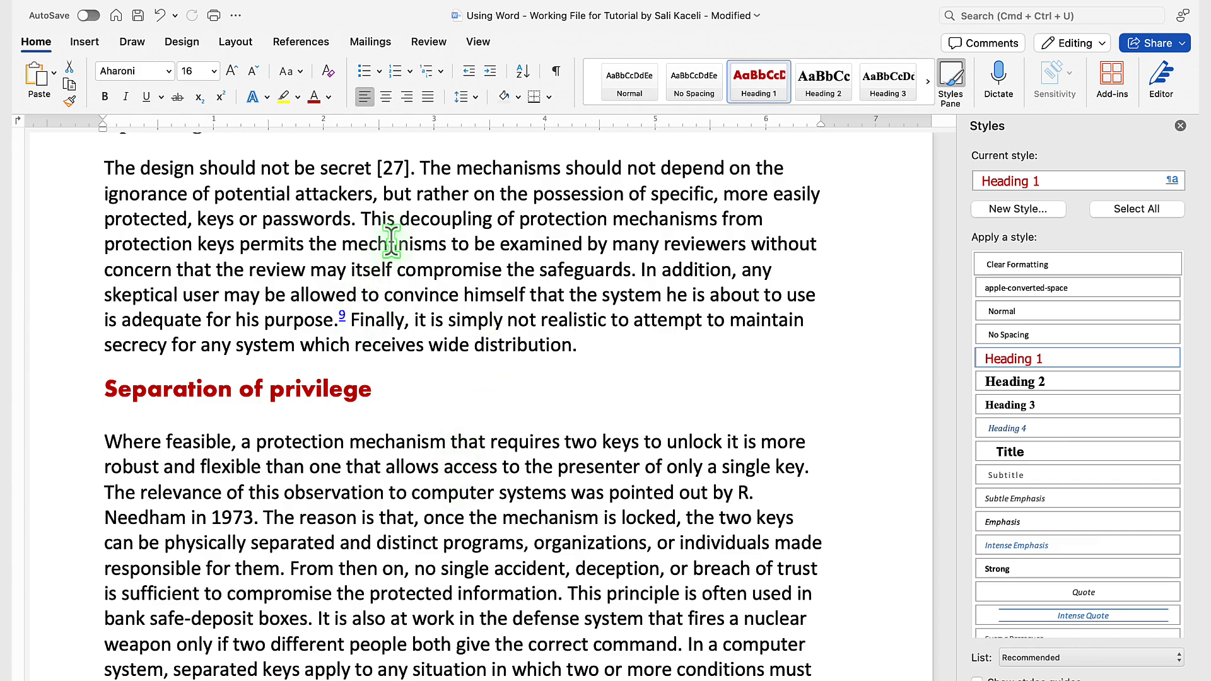
scroll(392, 239, "up", 20)
scroll(391, 239, "up", 20)
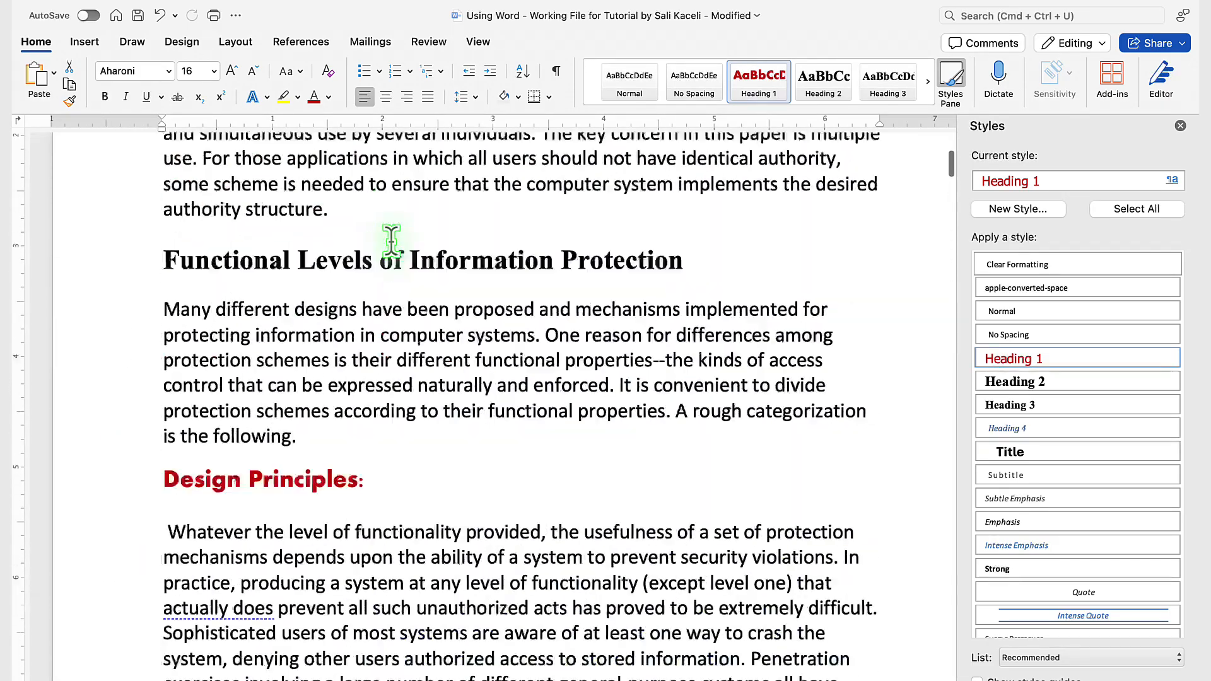
left_click(116, 391)
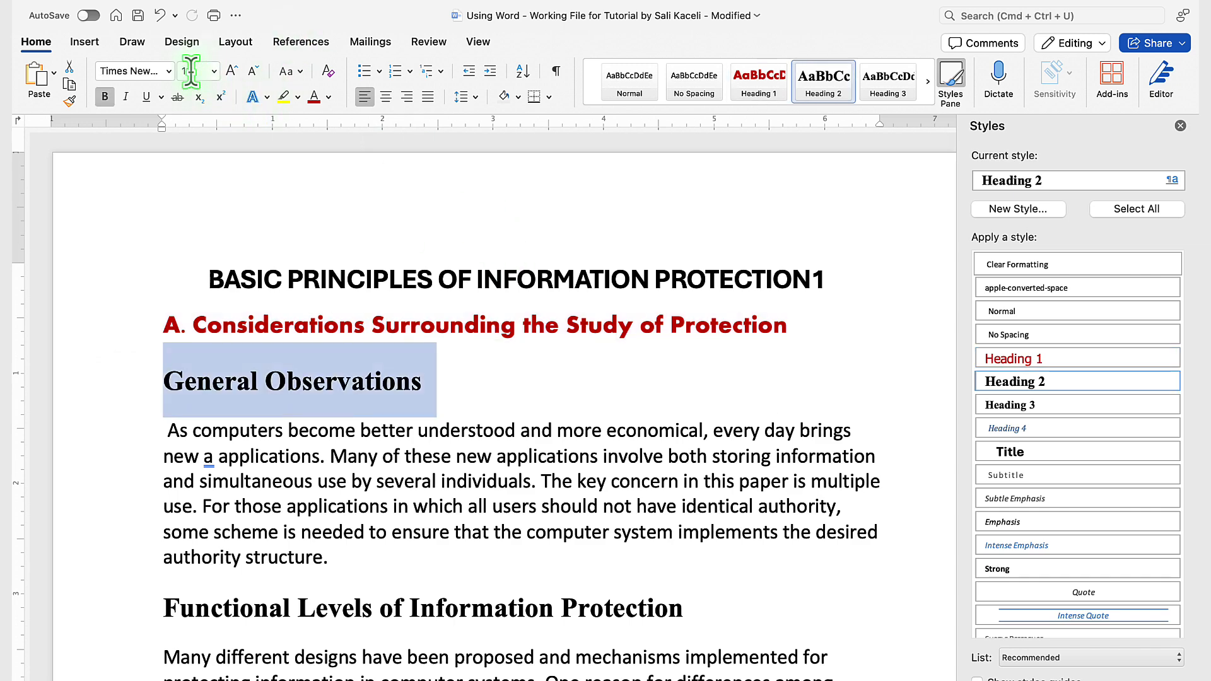
left_click(169, 71)
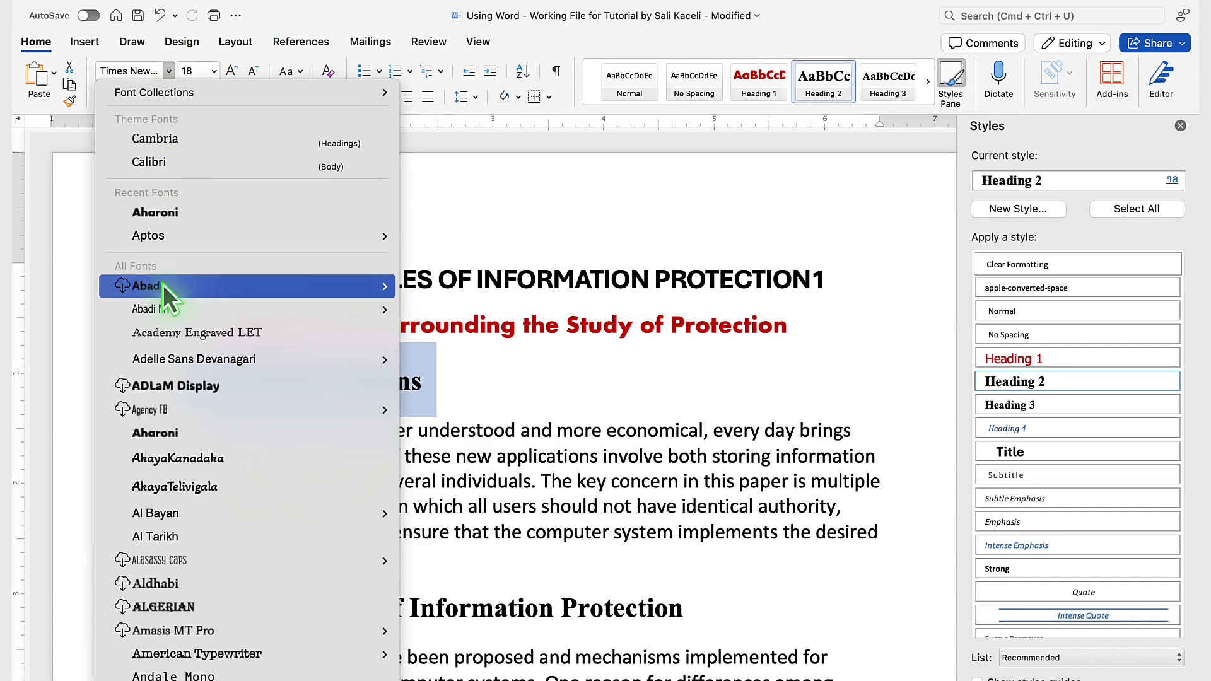
scroll(183, 379, "down", 3)
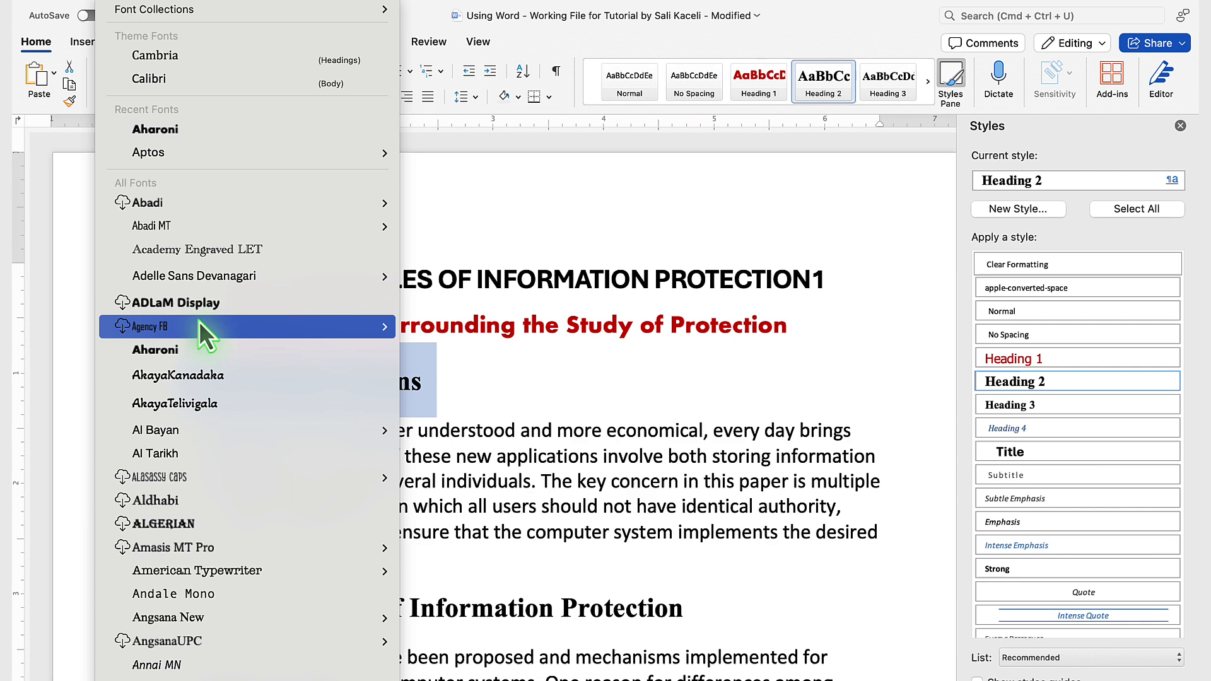
left_click(169, 350)
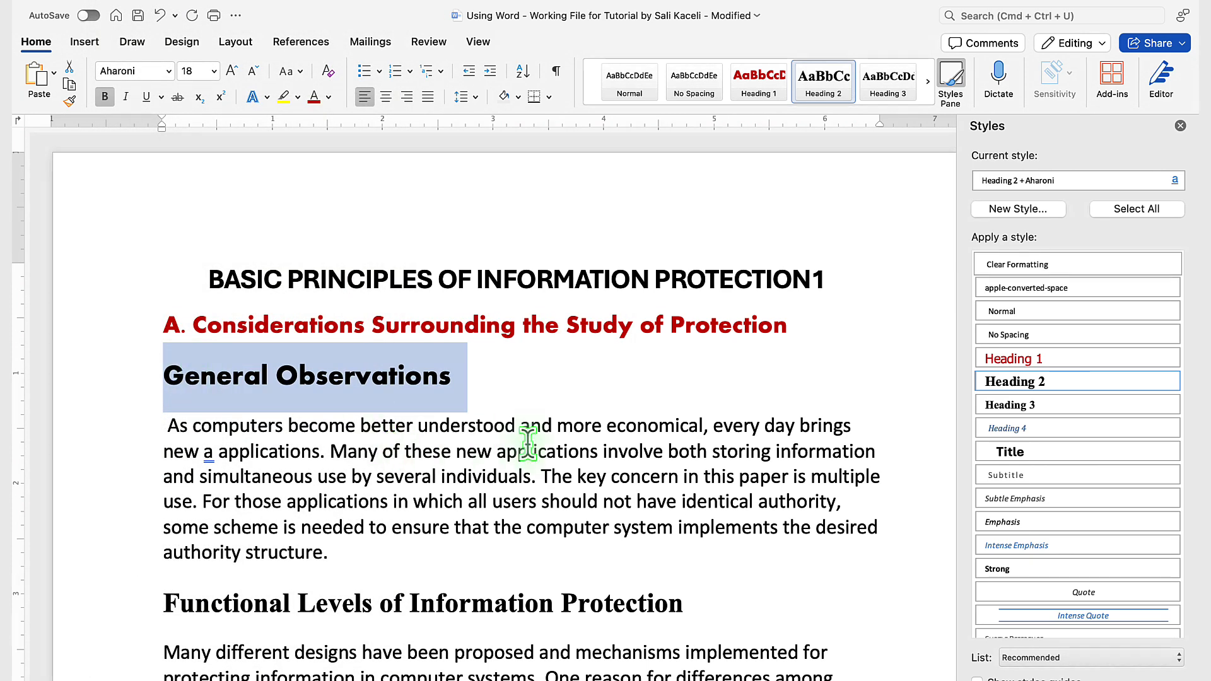
left_click(255, 72)
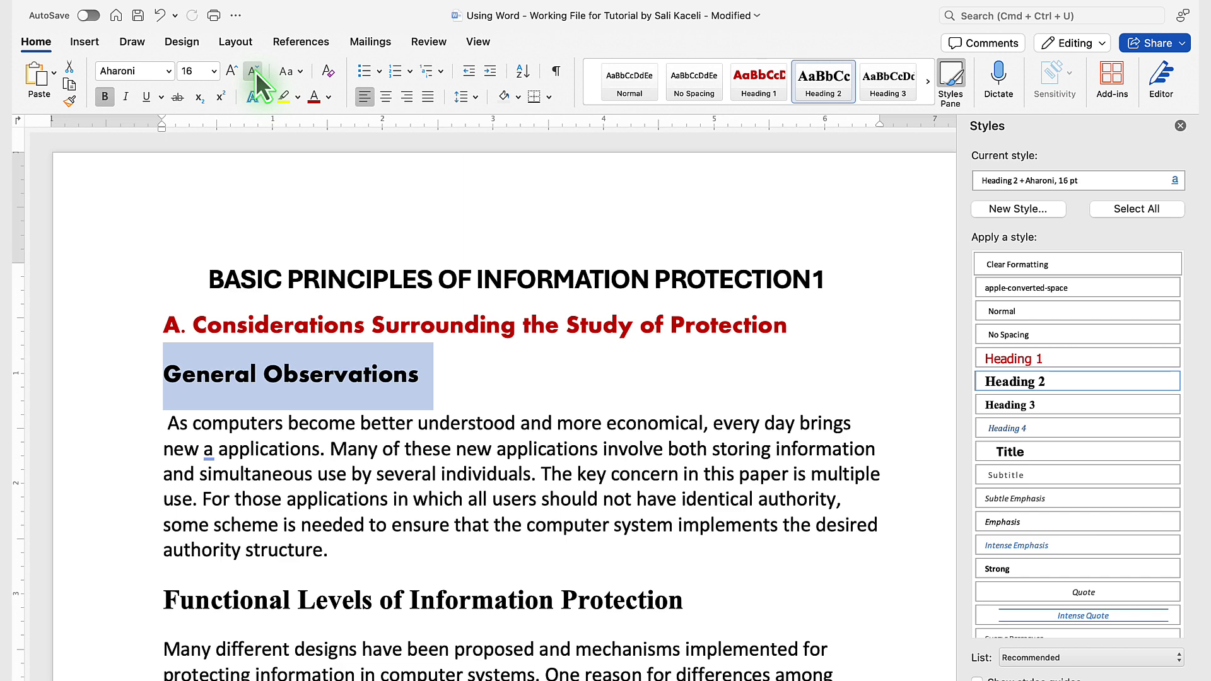
Step: Reduce the "General Observations" heading's font size to 14 pt
left_click(255, 72)
left_click(255, 72)
left_click(256, 72)
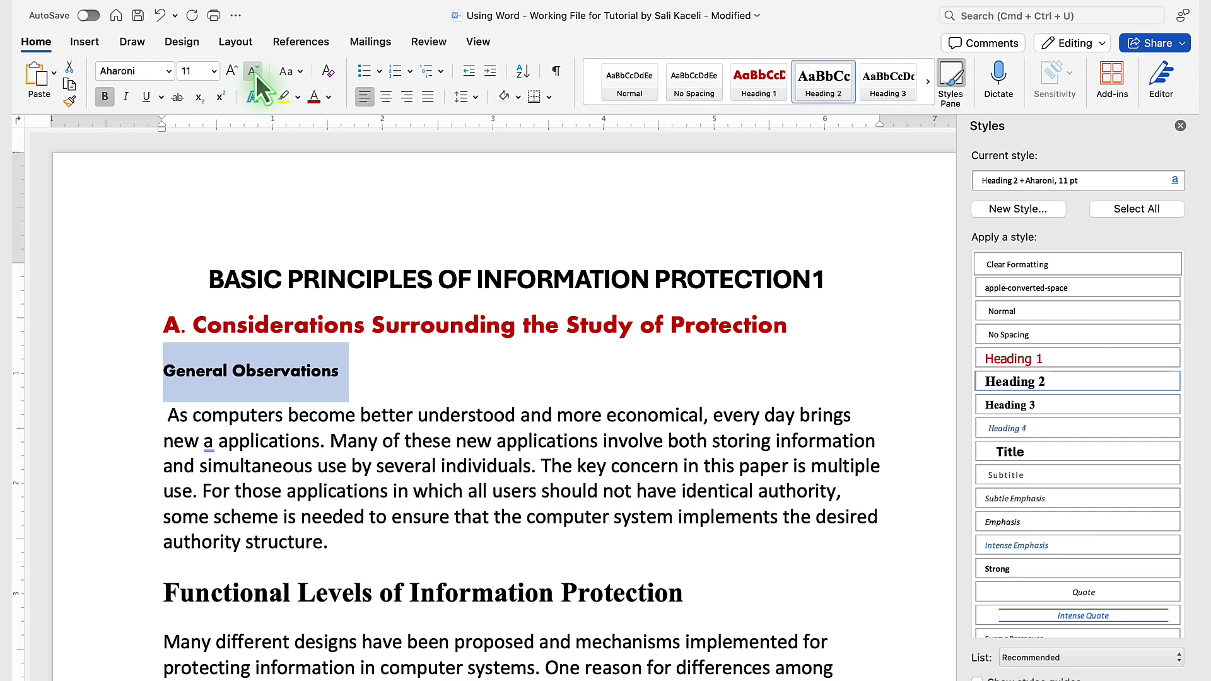
left_click(232, 72)
left_click(234, 73)
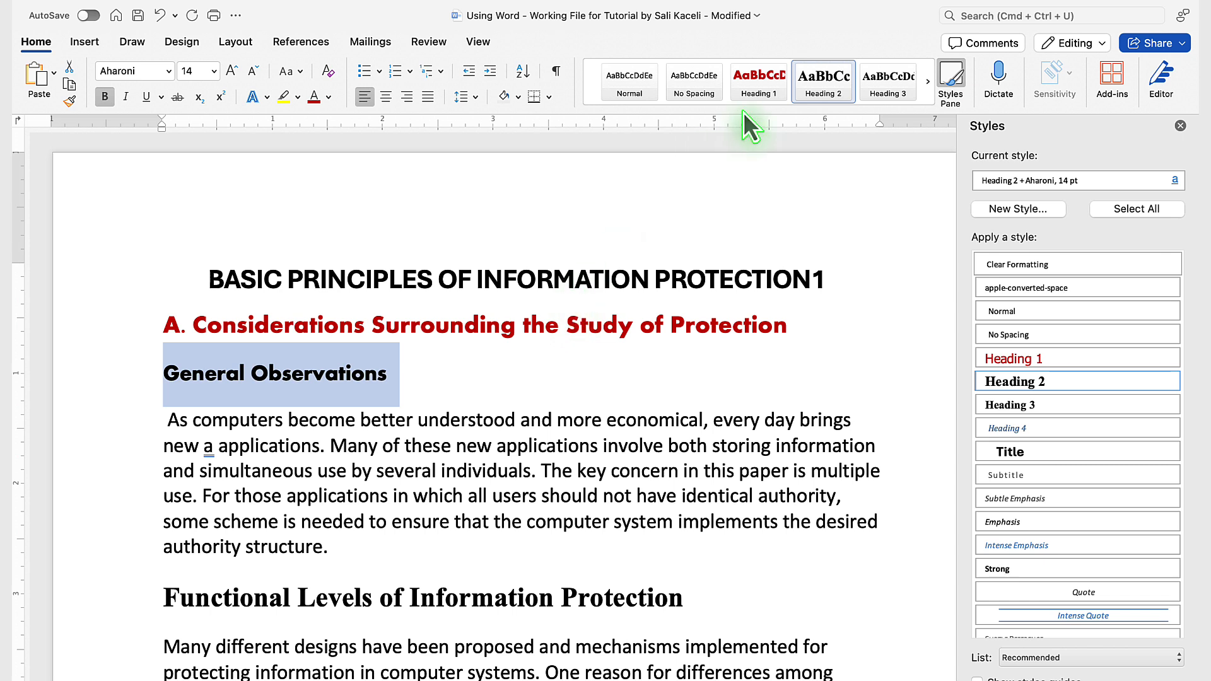
Step: Update the Heading 2 style to match the selected "General Observations" heading and review the subheadings throughout the document
right_click(814, 113)
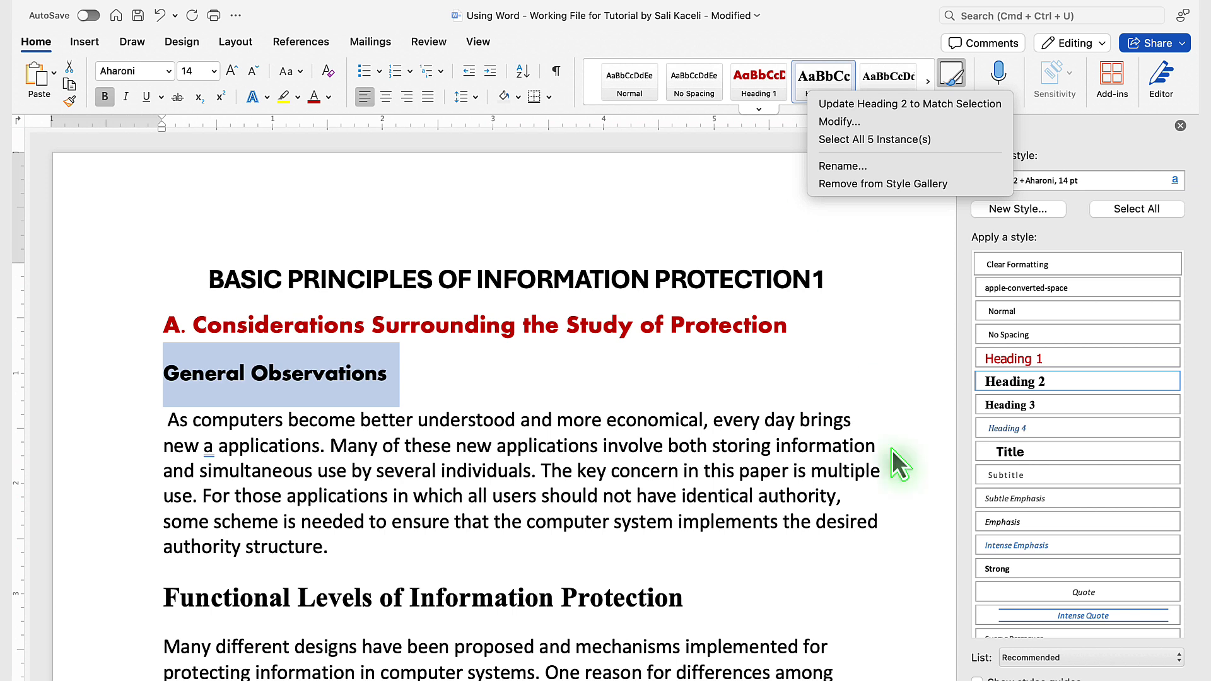
left_click(918, 407)
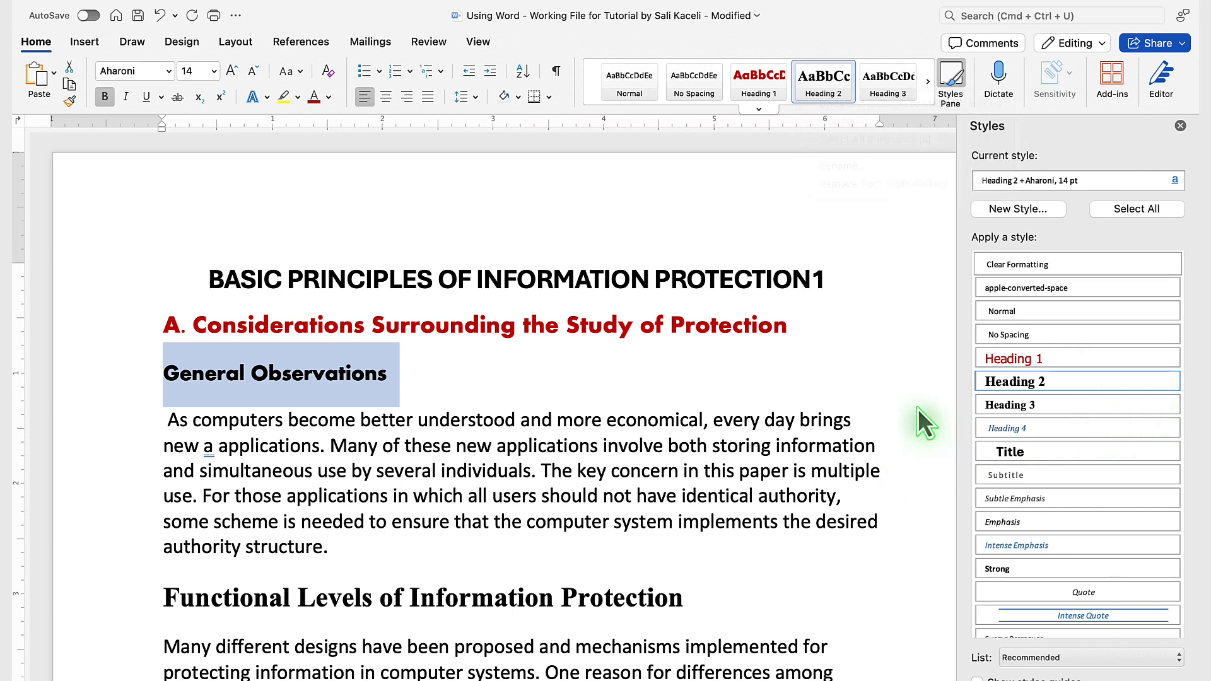
left_click(1173, 382)
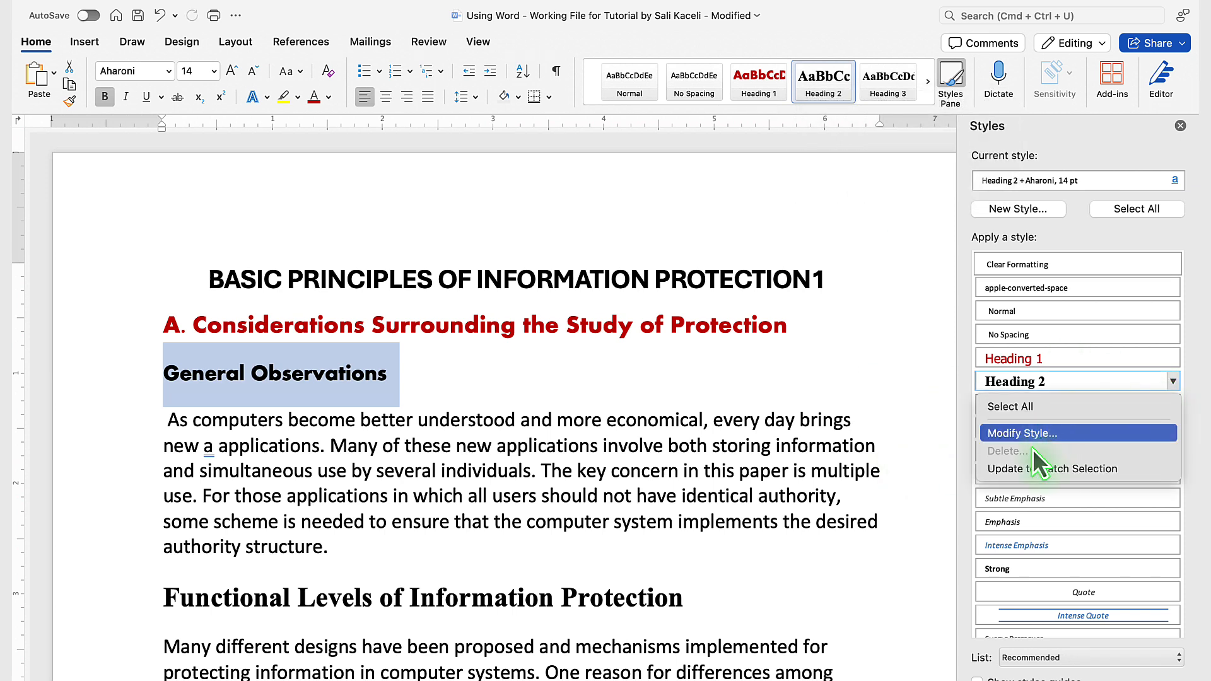
left_click(1175, 380)
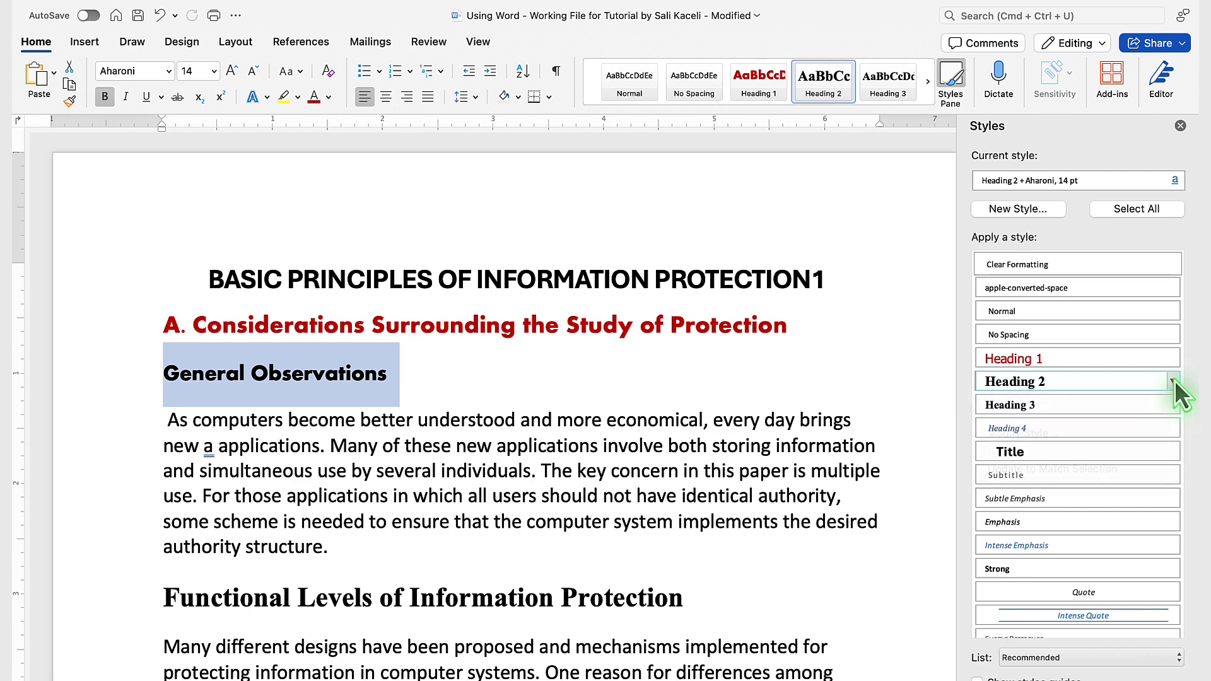
left_click(1174, 380)
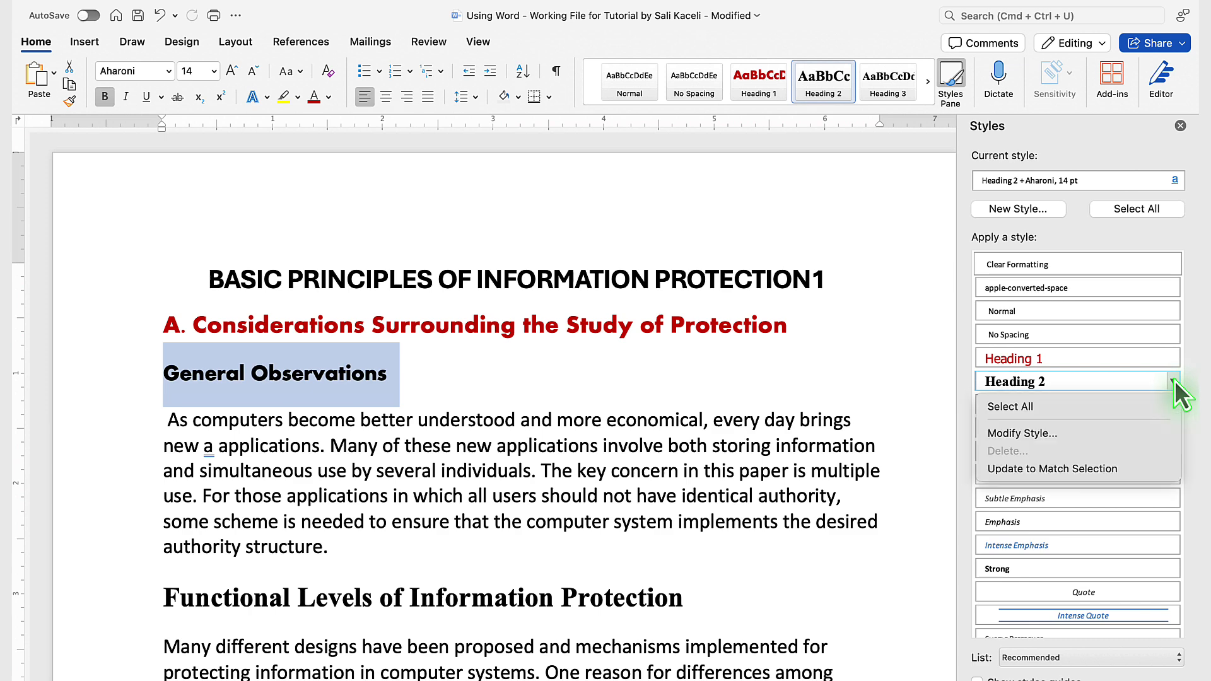
left_click(1039, 469)
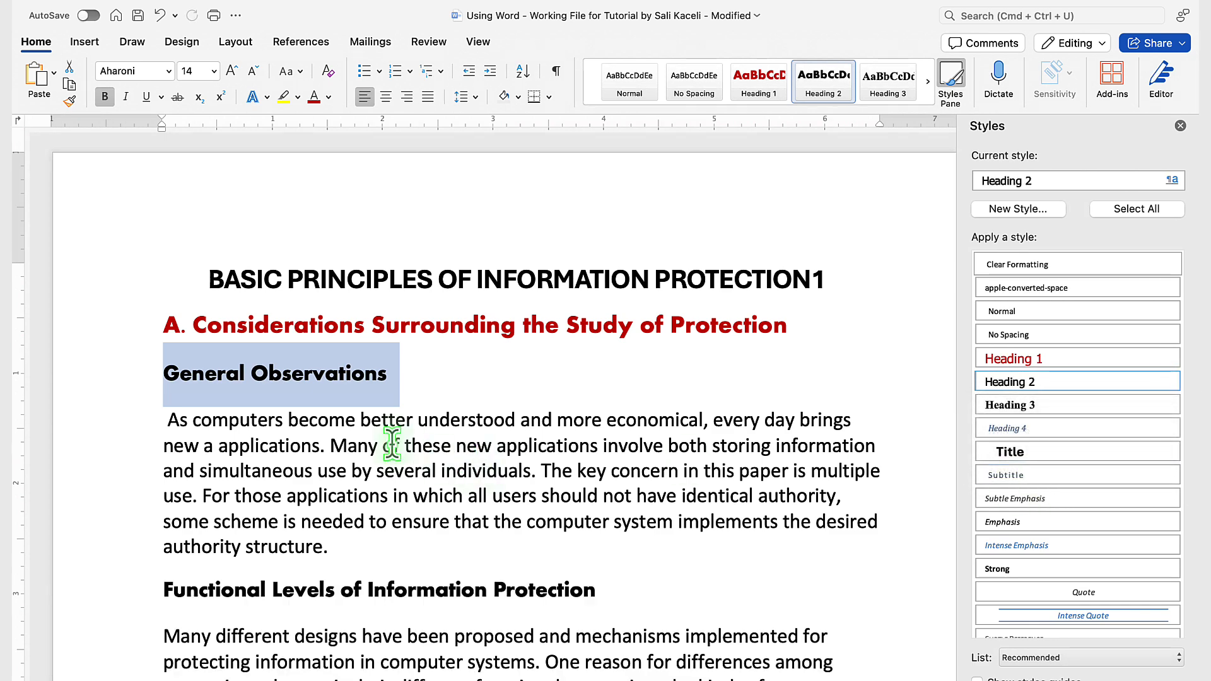
scroll(386, 440, "down", 20)
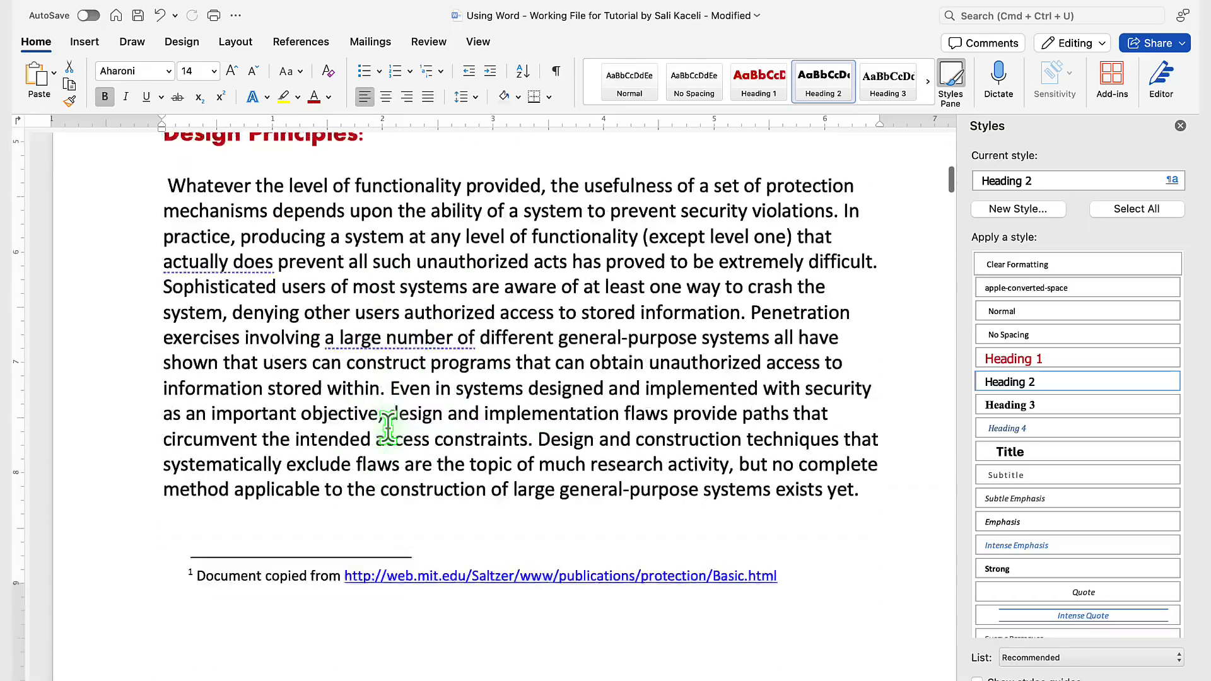
scroll(388, 427, "down", 20)
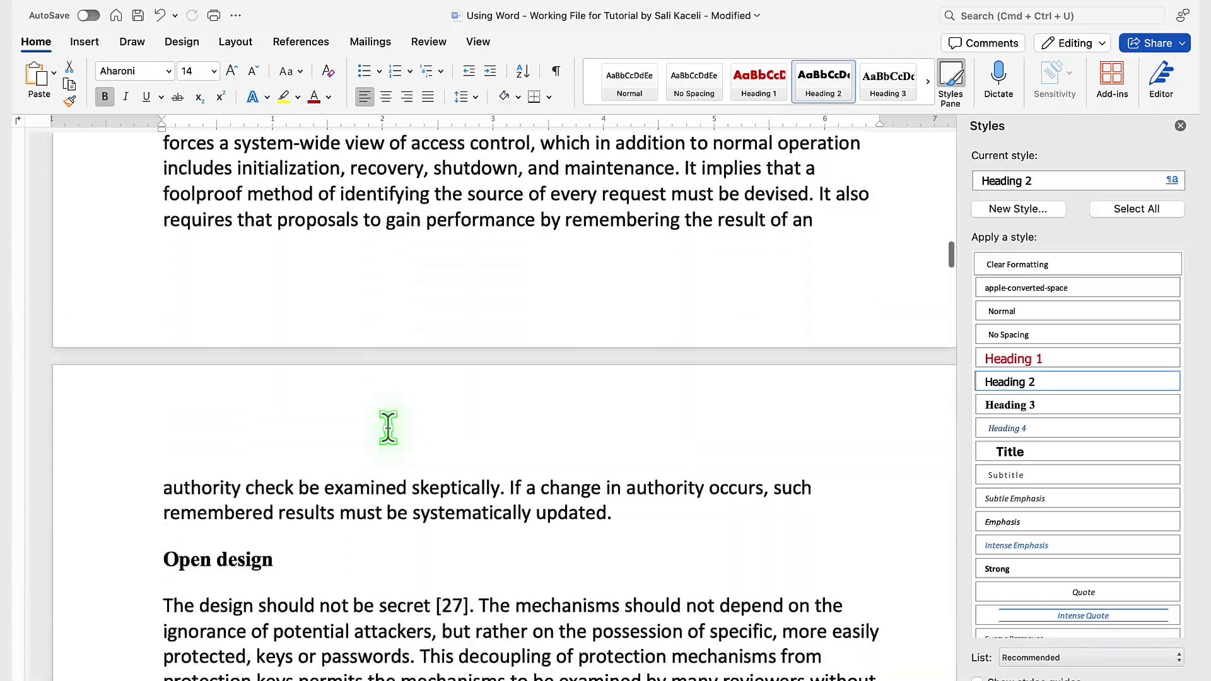
scroll(388, 427, "down", 15)
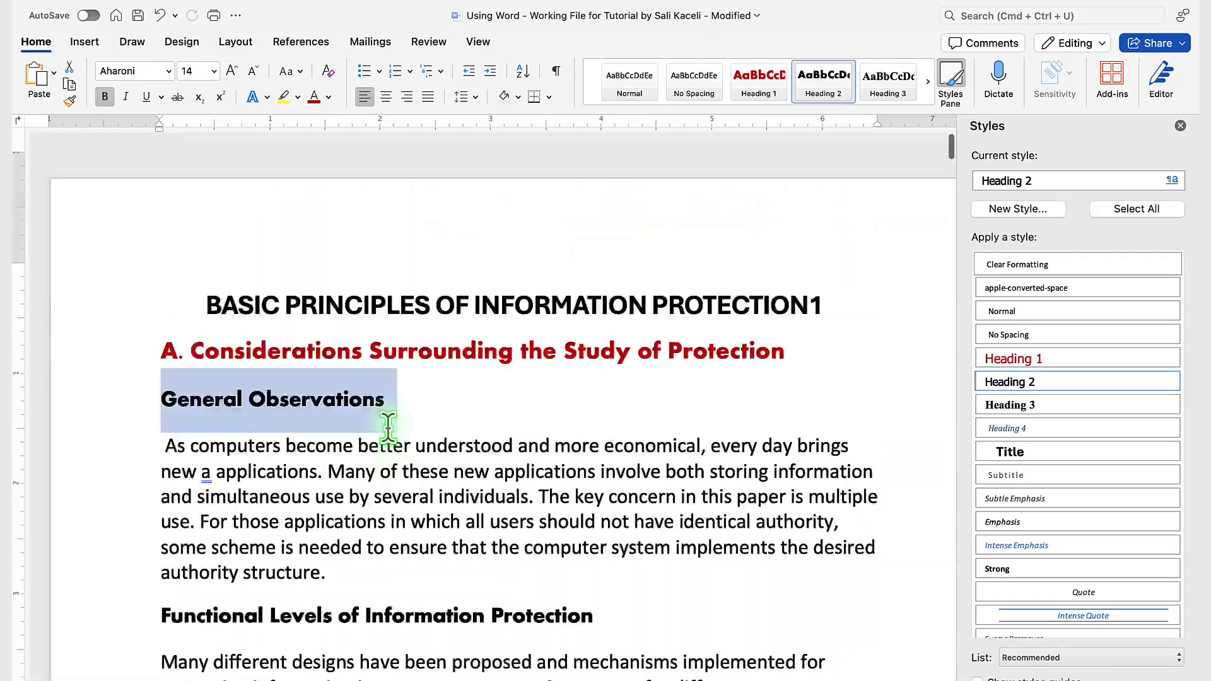
scroll(388, 427, "down", 1)
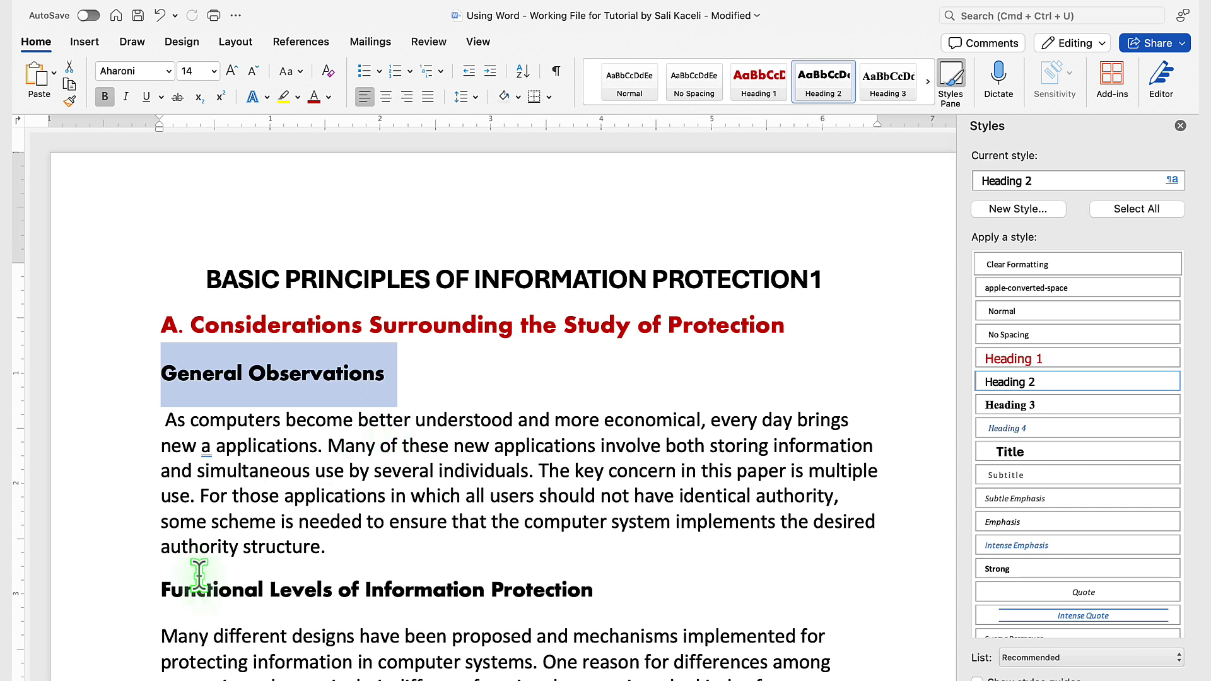
left_click(422, 395)
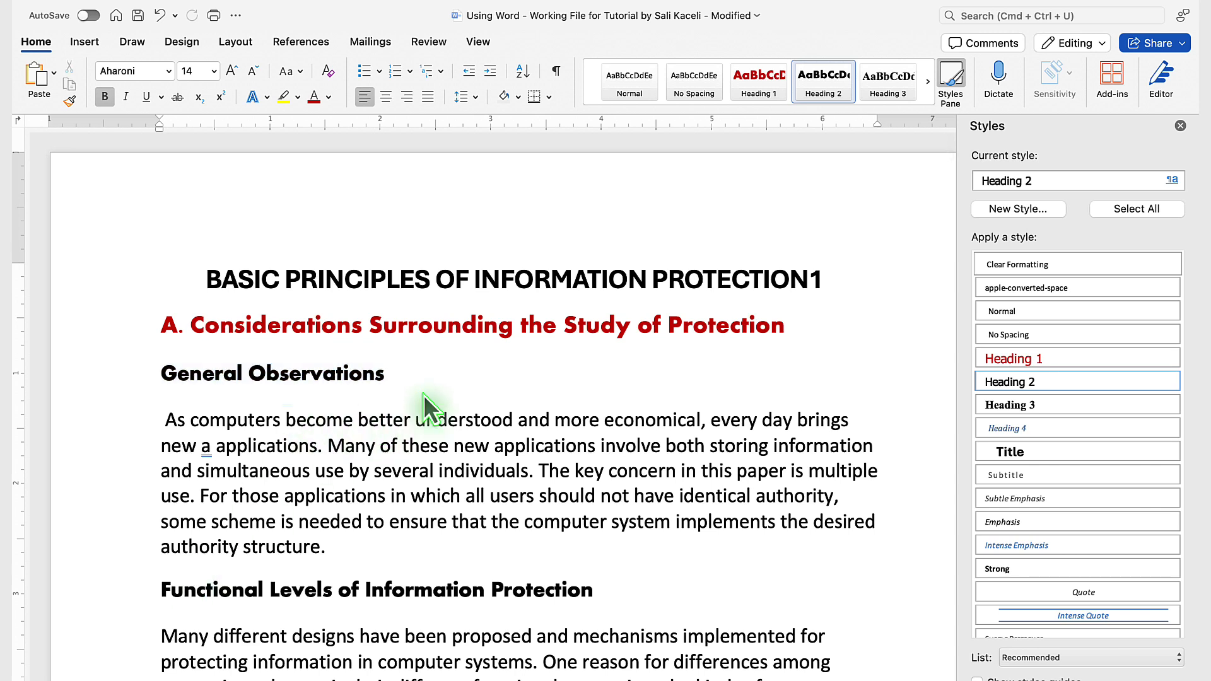
Step: Add a blank line above the "A. Considerations Surrounding the Study of Protection" heading and insert a Classic automatic table of contents
left_click(157, 318)
key("Return")
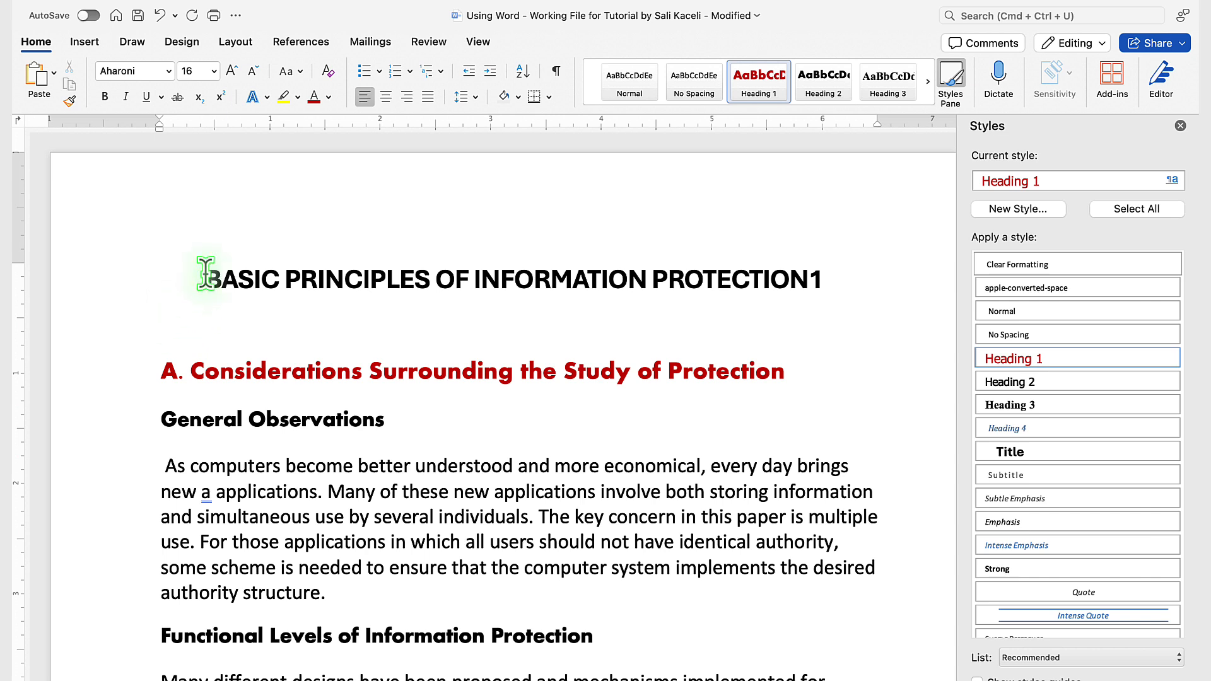
left_click(291, 45)
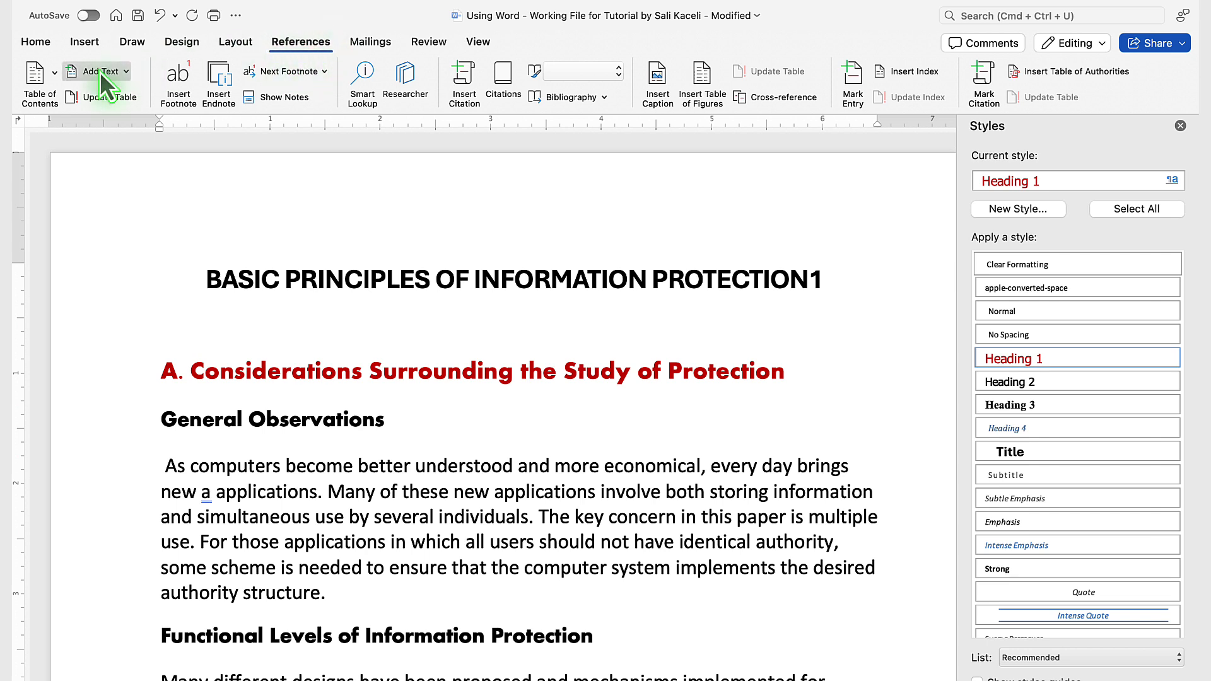
left_click(37, 90)
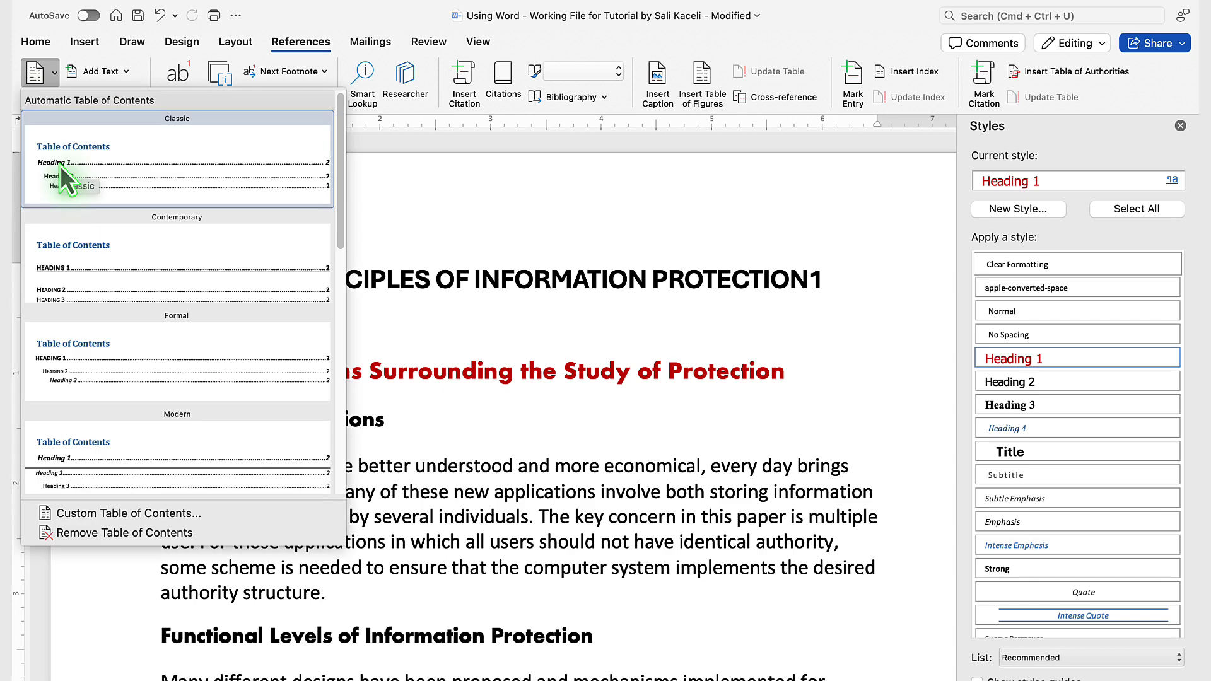
left_click(68, 169)
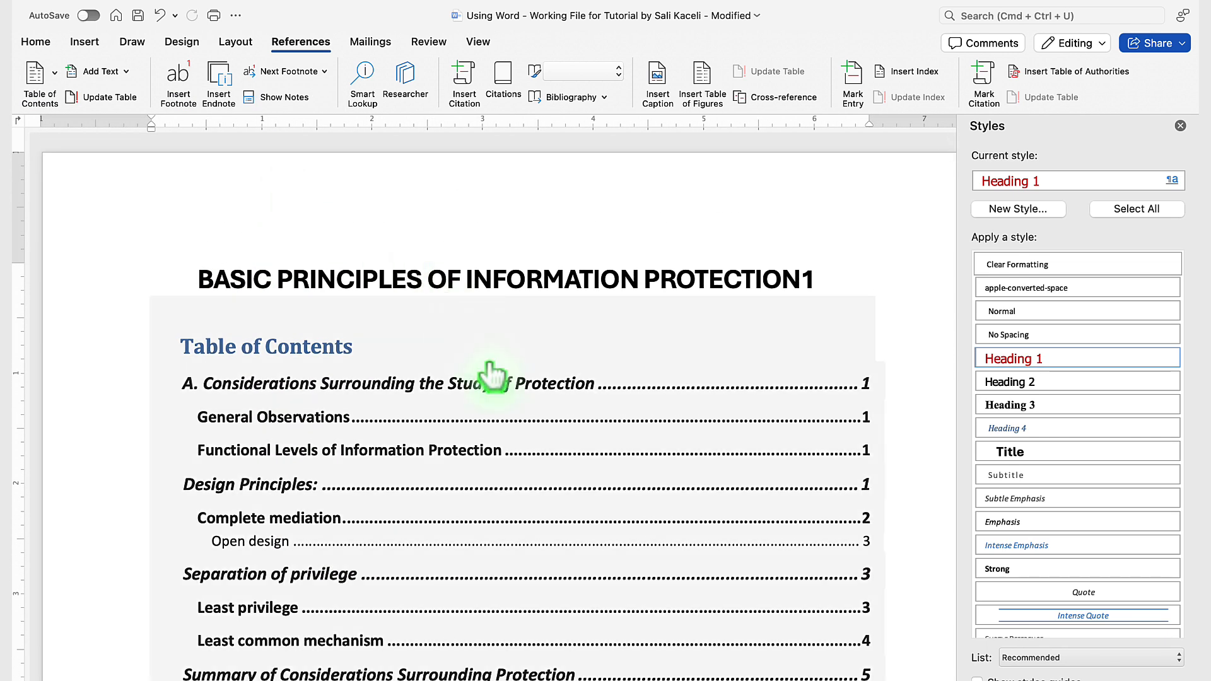
Step: Insert blank lines above the "Design Principles:" heading to push it further down the document, and return to the table of contents
left_click(470, 398)
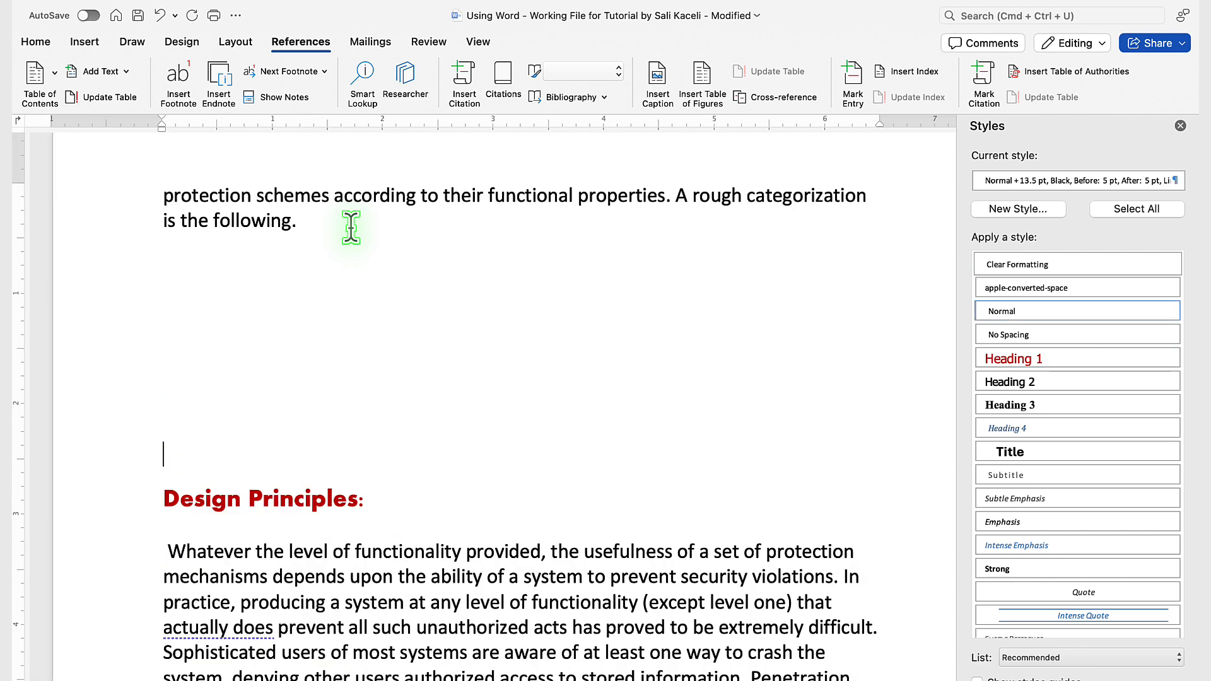
key("Return")
key("Return")
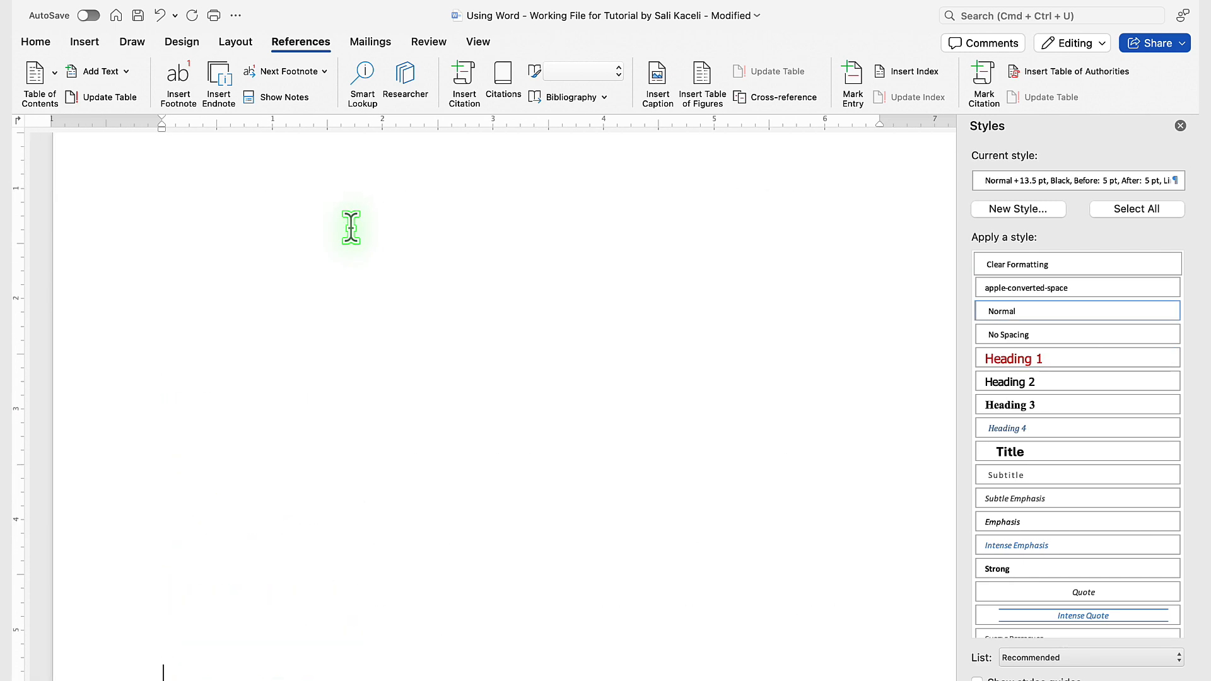
scroll(350, 227, "up", 15)
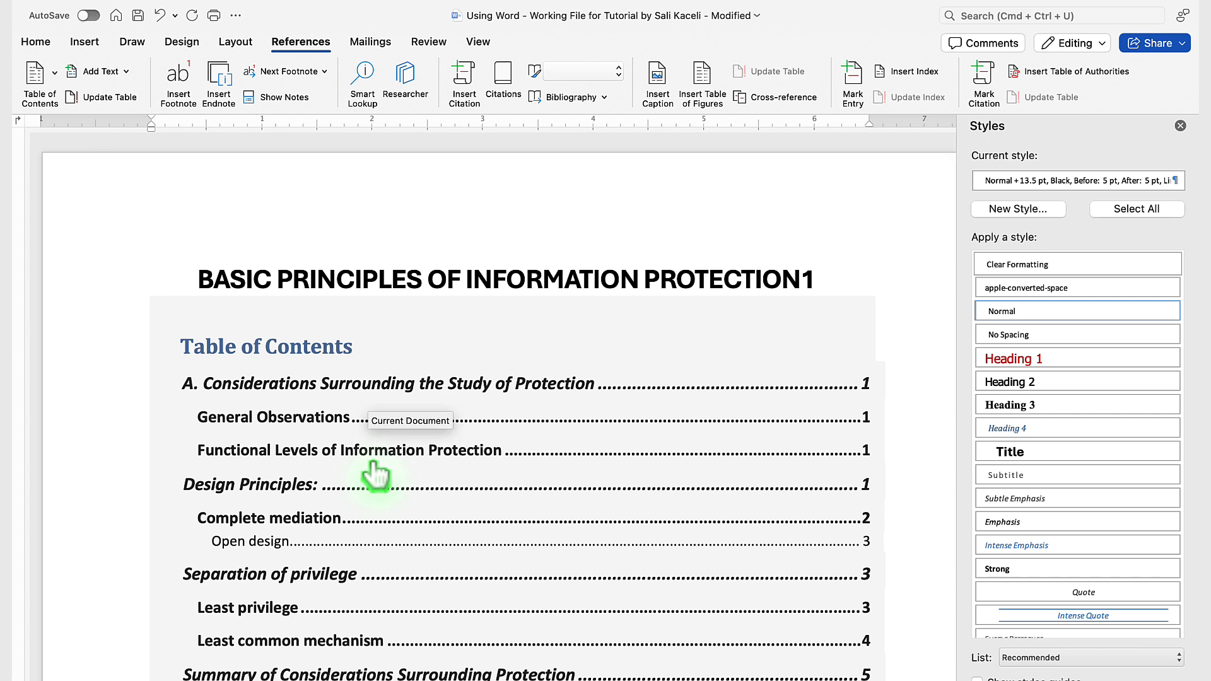
Step: Update the entire table of contents to reflect the shifted headings
left_click(378, 357)
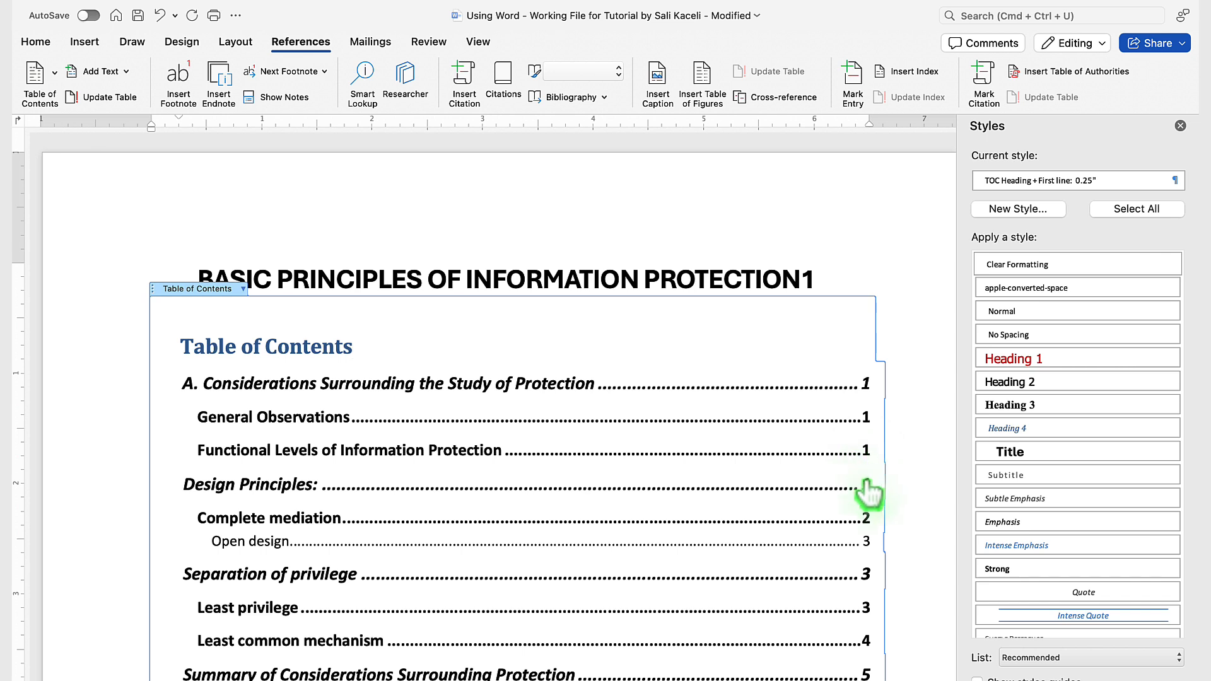
left_click(264, 341)
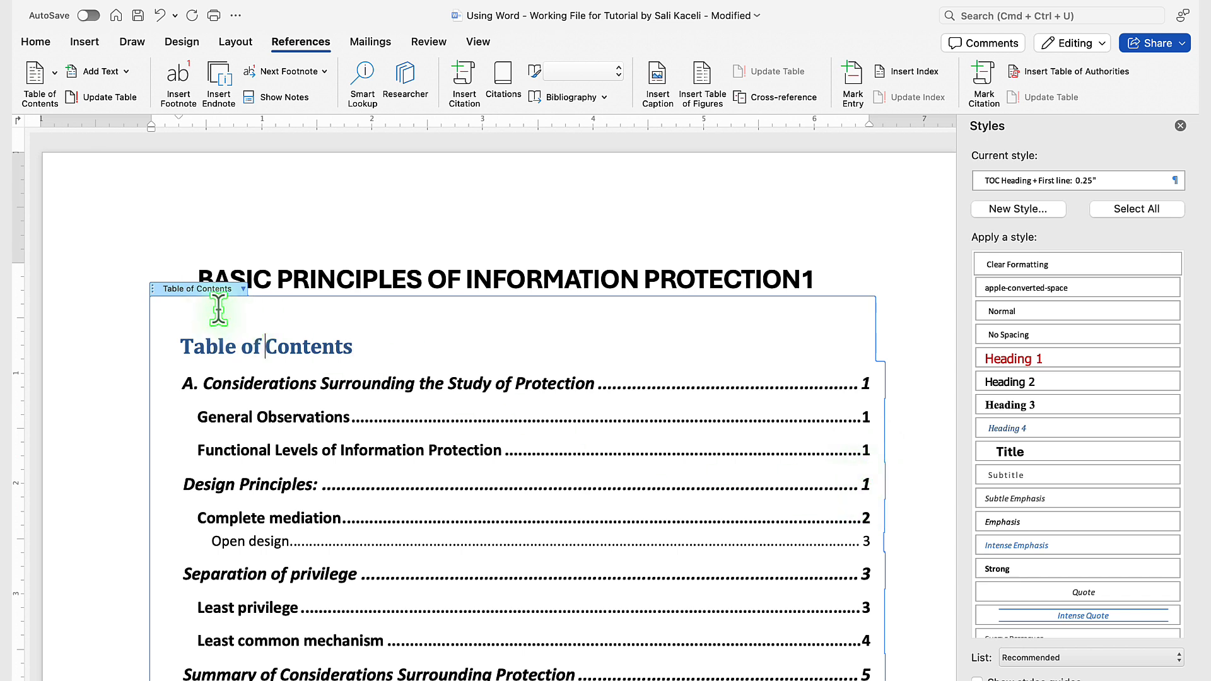
left_click(242, 288)
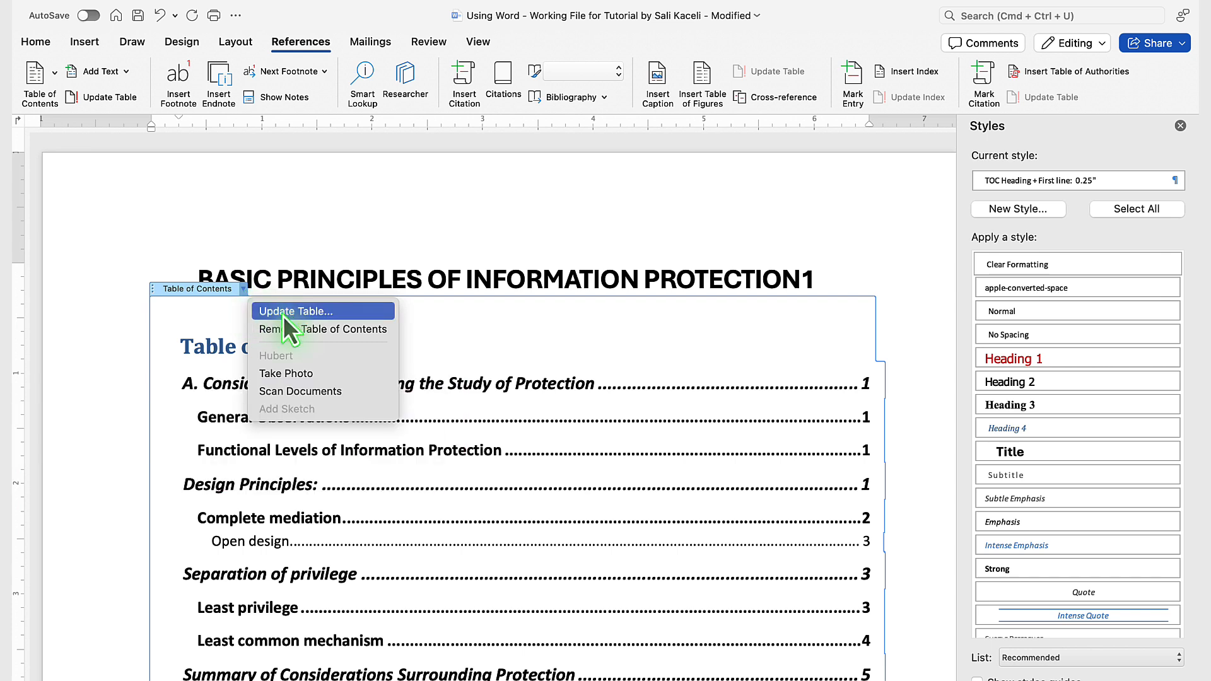
left_click(297, 43)
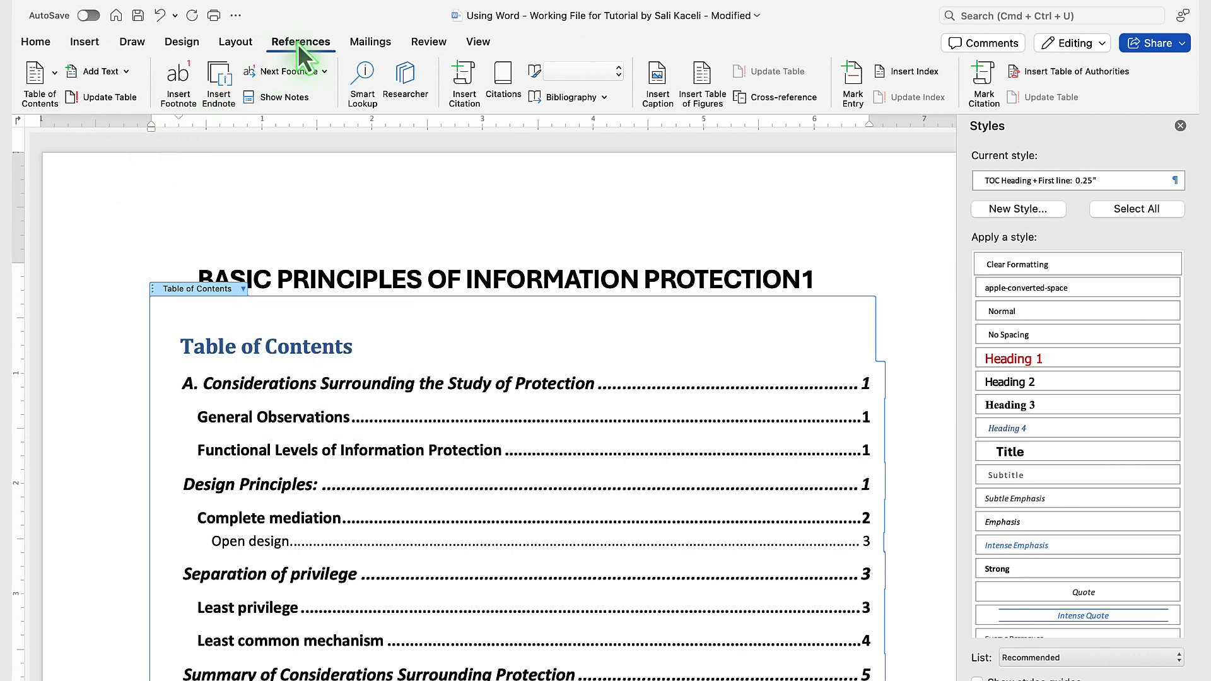
left_click(297, 43)
left_click(298, 43)
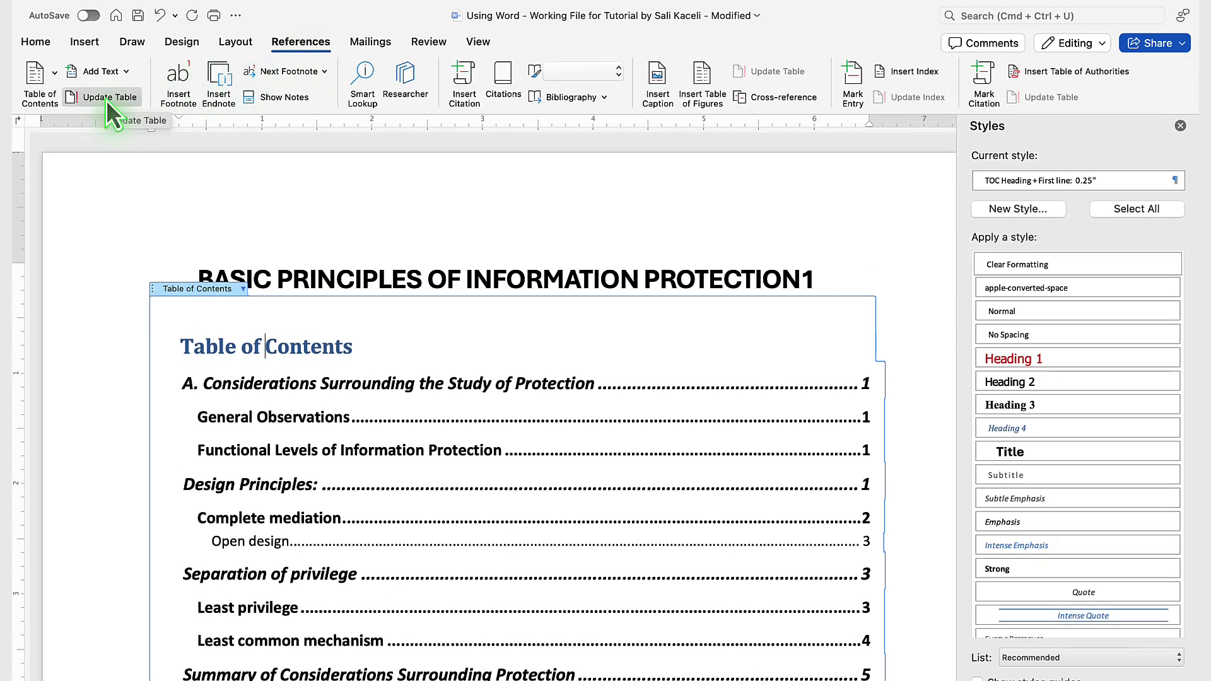
left_click(106, 99)
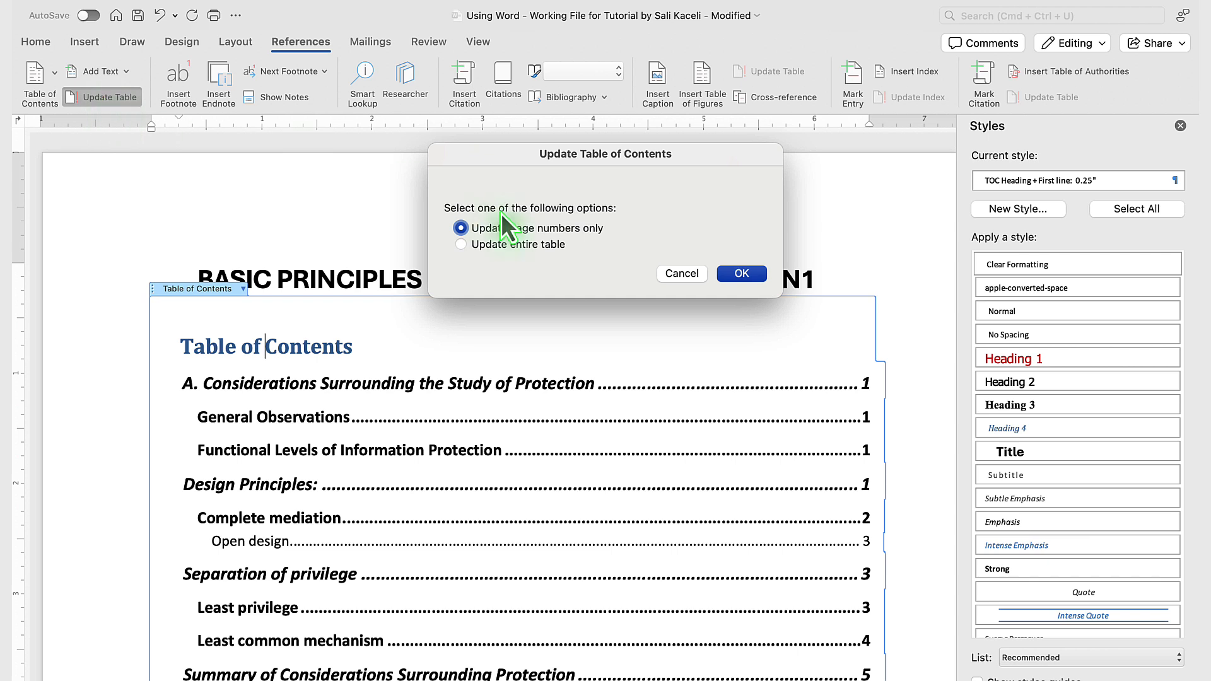
left_click(494, 246)
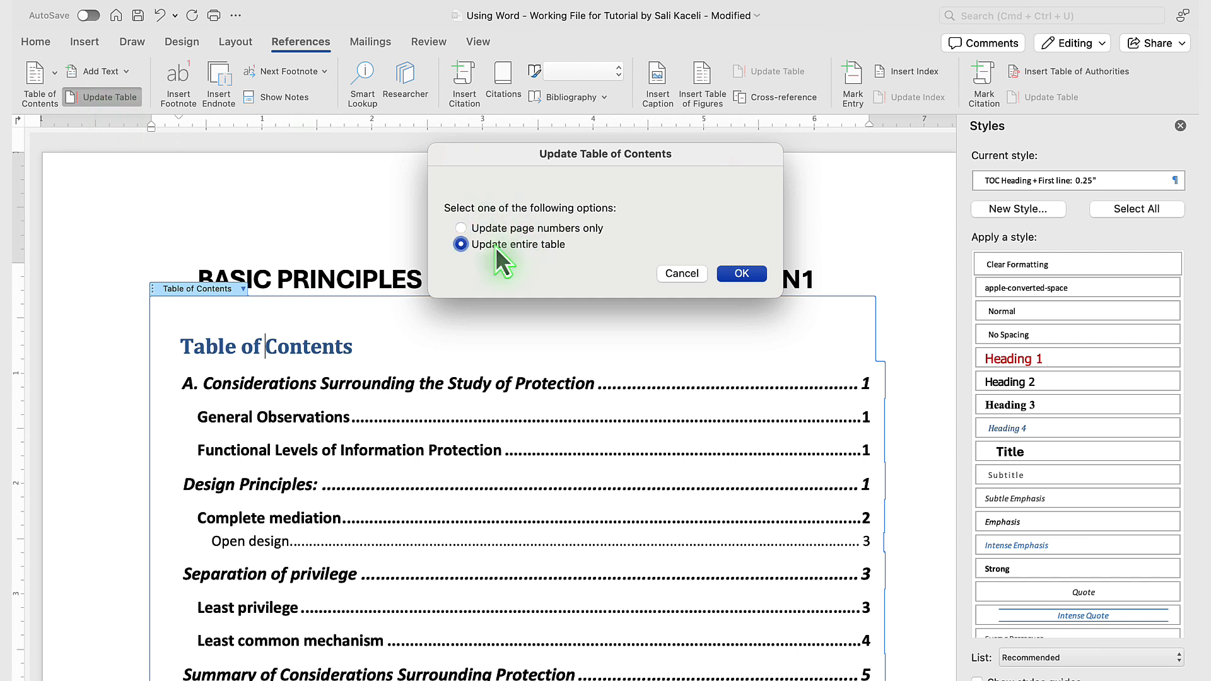
left_click(741, 275)
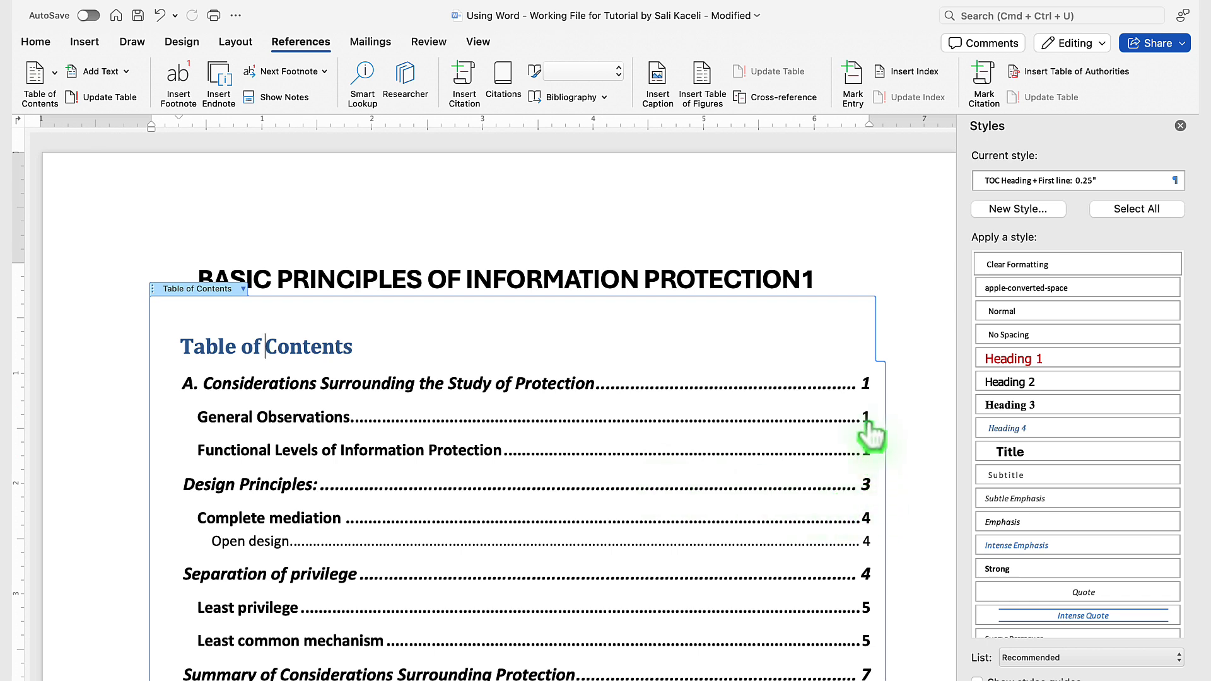
Step: Start another update of the table of contents and choose to update page numbers only
left_click(347, 402)
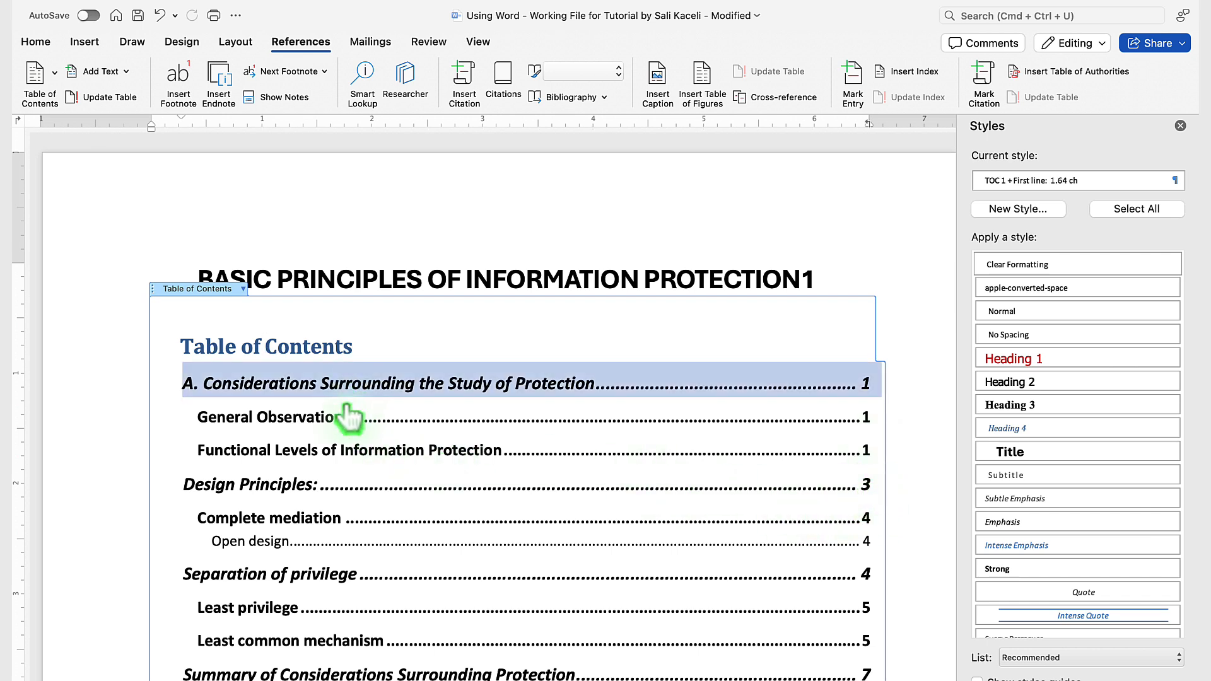
left_click(408, 338)
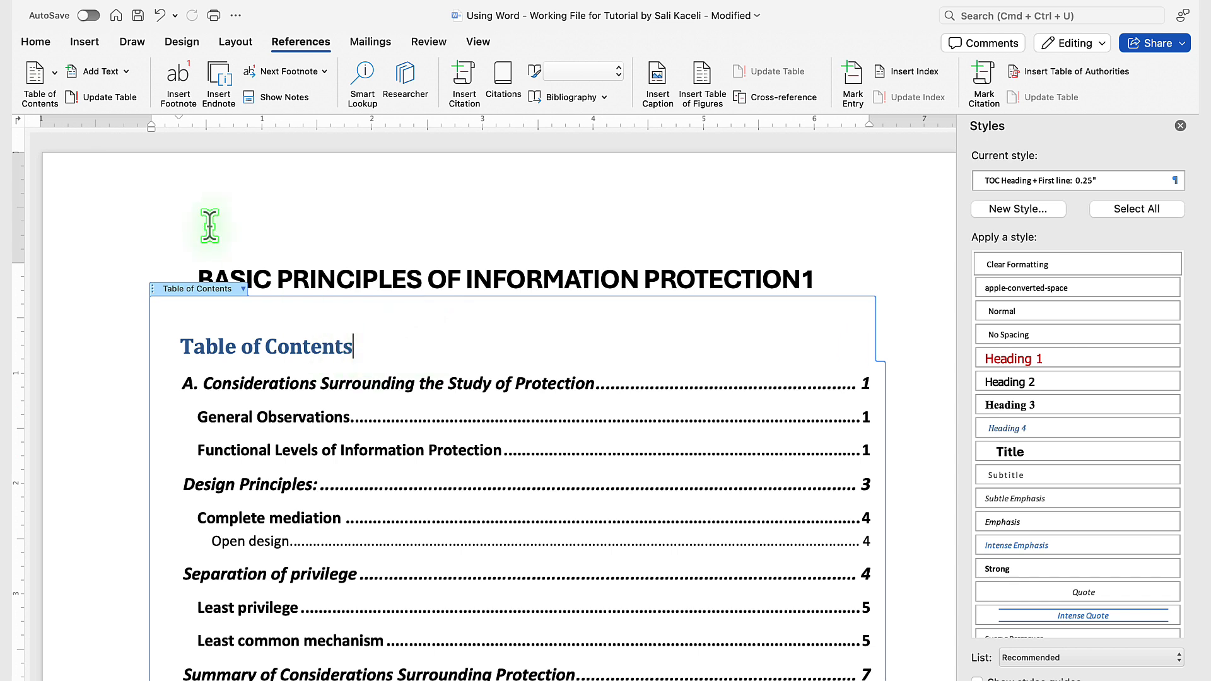
left_click(108, 98)
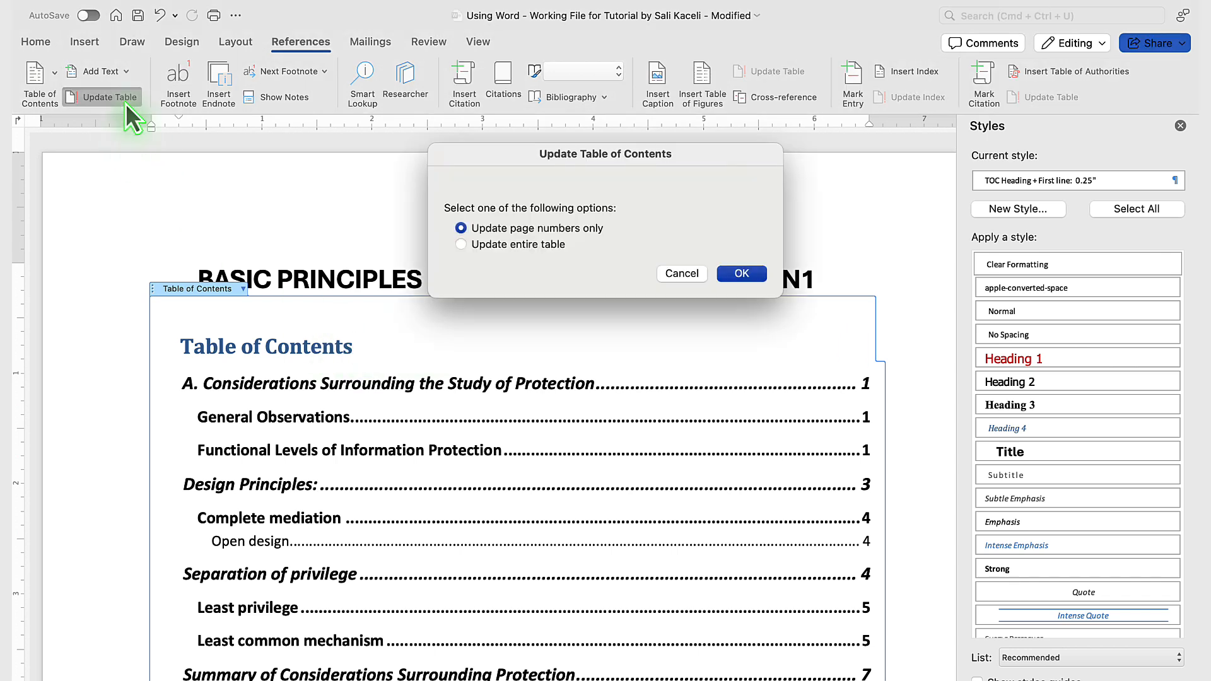
left_click(506, 230)
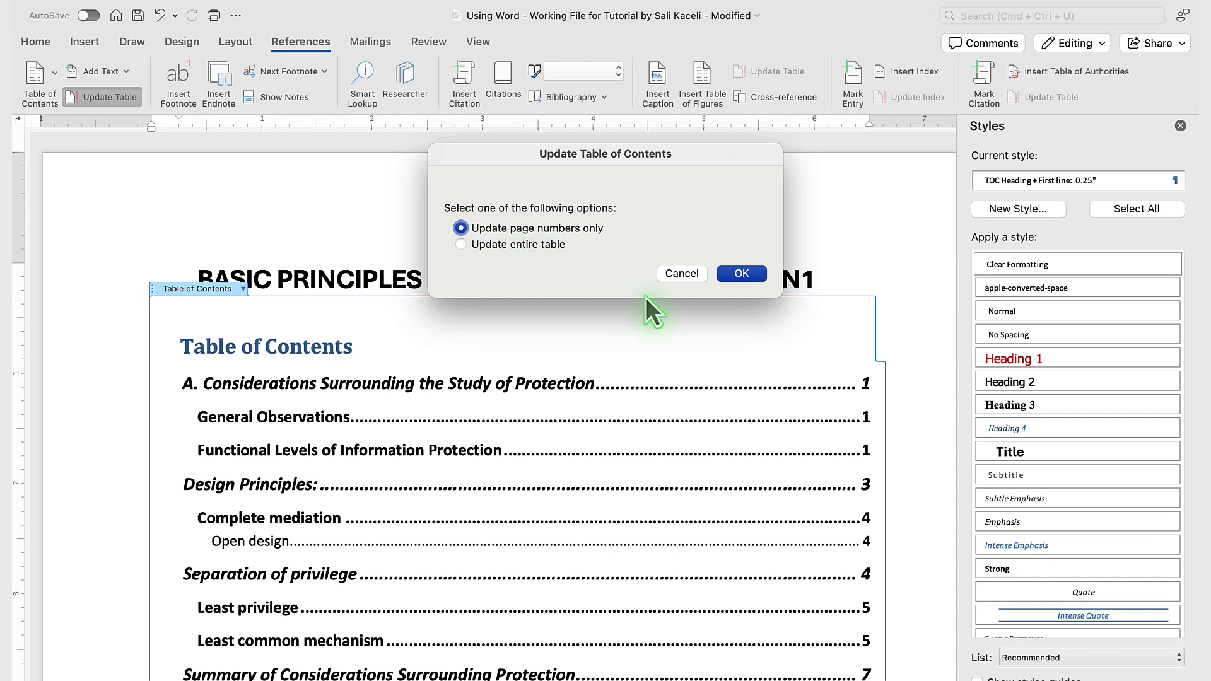